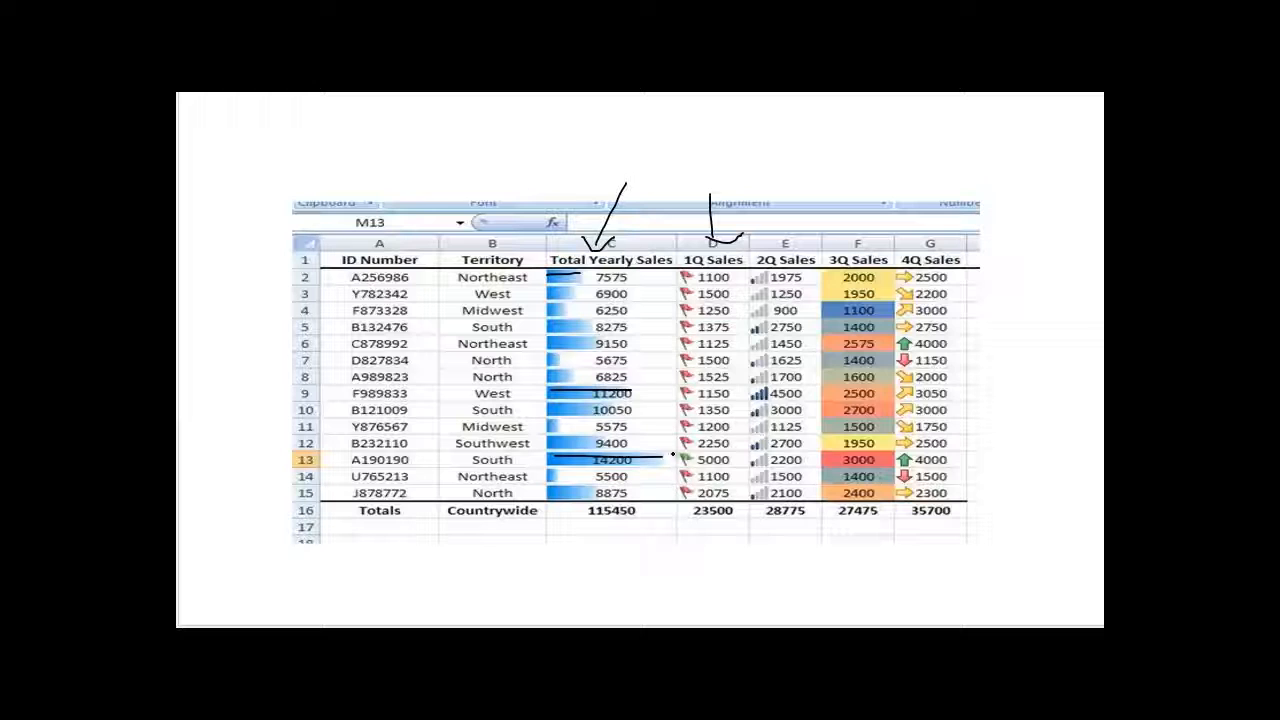
{"action": "mouse_move", "coordinate": [683, 277]}
{"action": "left_mouse_down"}
{"action": "mouse_move", "coordinate": [665, 300]}
{"action": "mouse_move", "coordinate": [684, 510]}
{"action": "mouse_move", "coordinate": [704, 386]}
{"action": "mouse_move", "coordinate": [694, 262]}
{"action": "mouse_move", "coordinate": [676, 262]}
{"action": "mouse_move", "coordinate": [658, 415]}
{"action": "mouse_move", "coordinate": [670, 476]}
{"action": "mouse_move", "coordinate": [744, 462]}
{"action": "mouse_move", "coordinate": [692, 452]}
{"action": "mouse_move", "coordinate": [670, 458]}
{"action": "mouse_move", "coordinate": [680, 466]}
{"action": "left_mouse_up"}
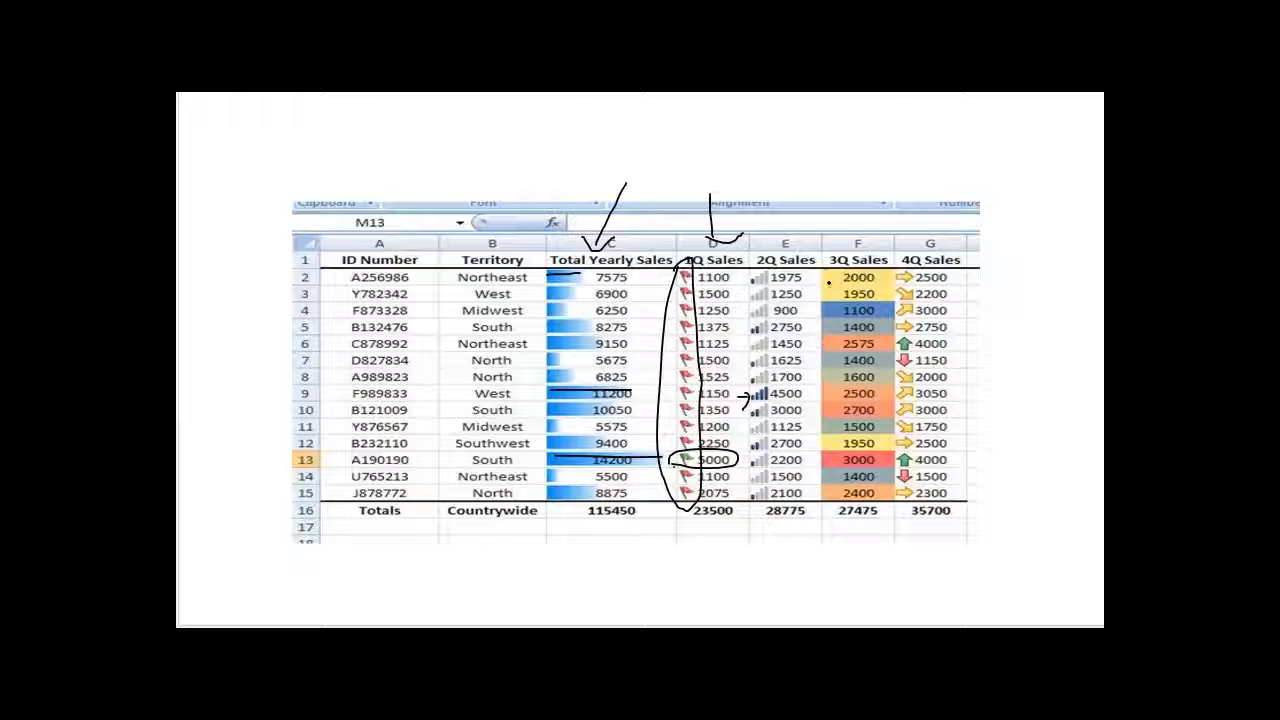
{"action": "mouse_move", "coordinate": [822, 270]}
{"action": "left_mouse_down"}
{"action": "mouse_move", "coordinate": [812, 492]}
{"action": "mouse_move", "coordinate": [862, 512]}
{"action": "mouse_move", "coordinate": [915, 415]}
{"action": "mouse_move", "coordinate": [904, 326]}
{"action": "left_mouse_up"}
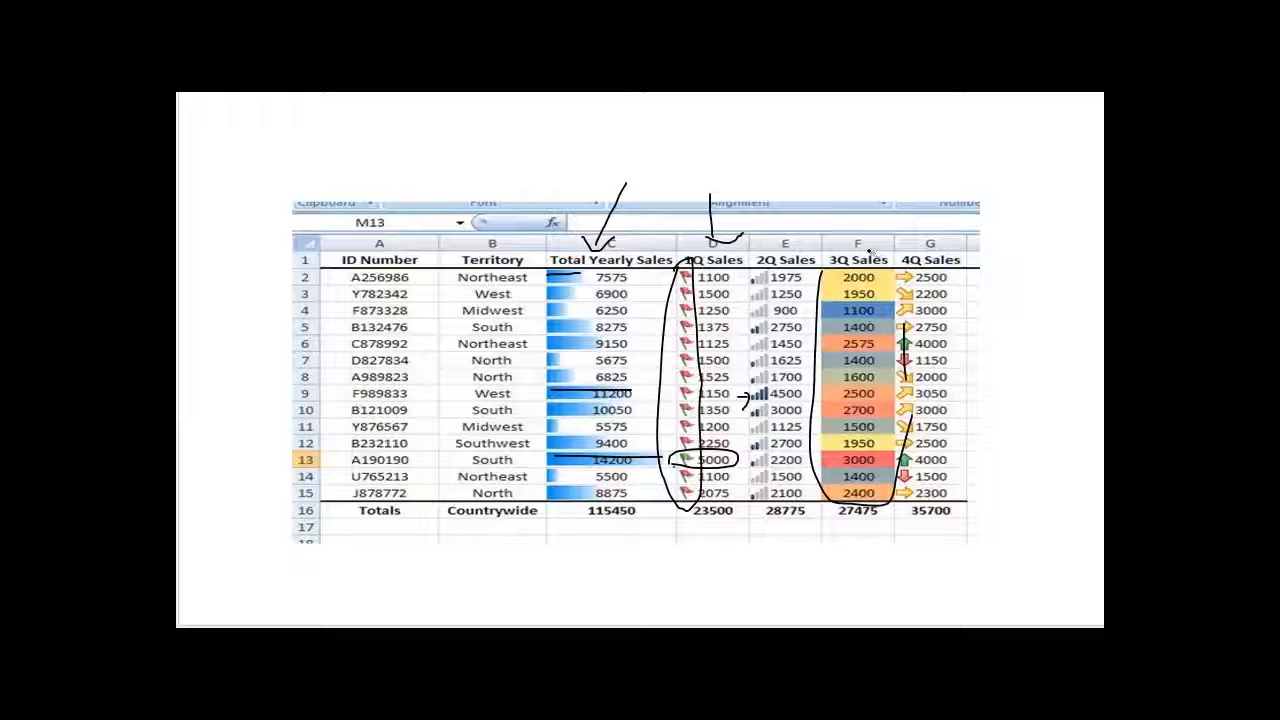
{"action": "left_click_drag", "start_coordinate": [825, 270], "coordinate": [892, 366]}
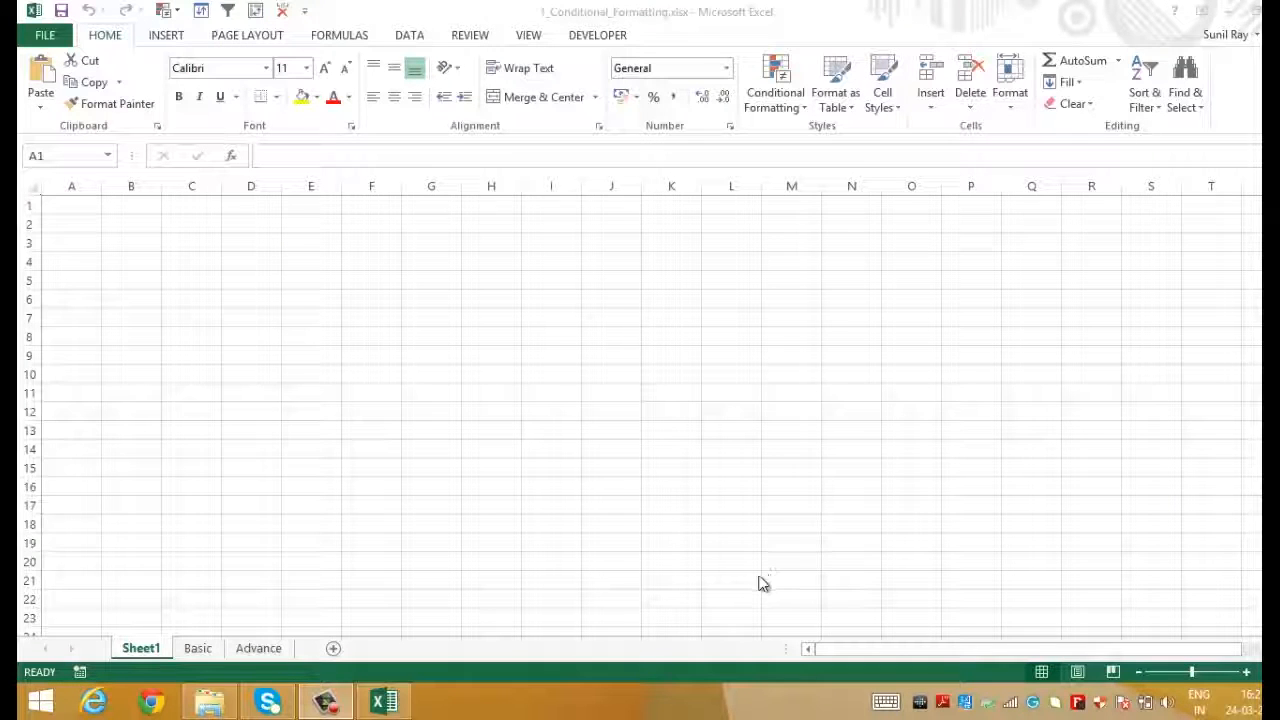
Step: Review the conditional formatting choices: Highlight Cells Rules, Top/Bottom Rules, Data Bars, Color Scales and Icon Sets
{"action": "left_click", "coordinate": [104, 36]}
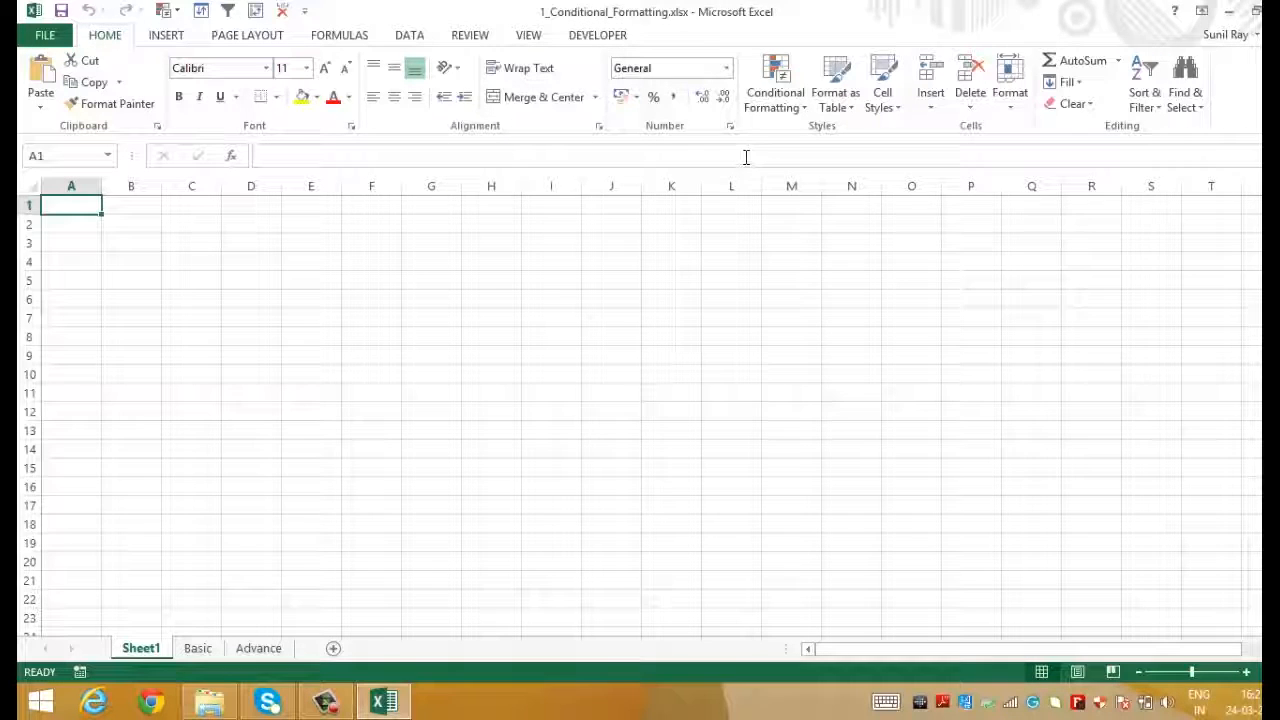
{"action": "left_click", "coordinate": [792, 106]}
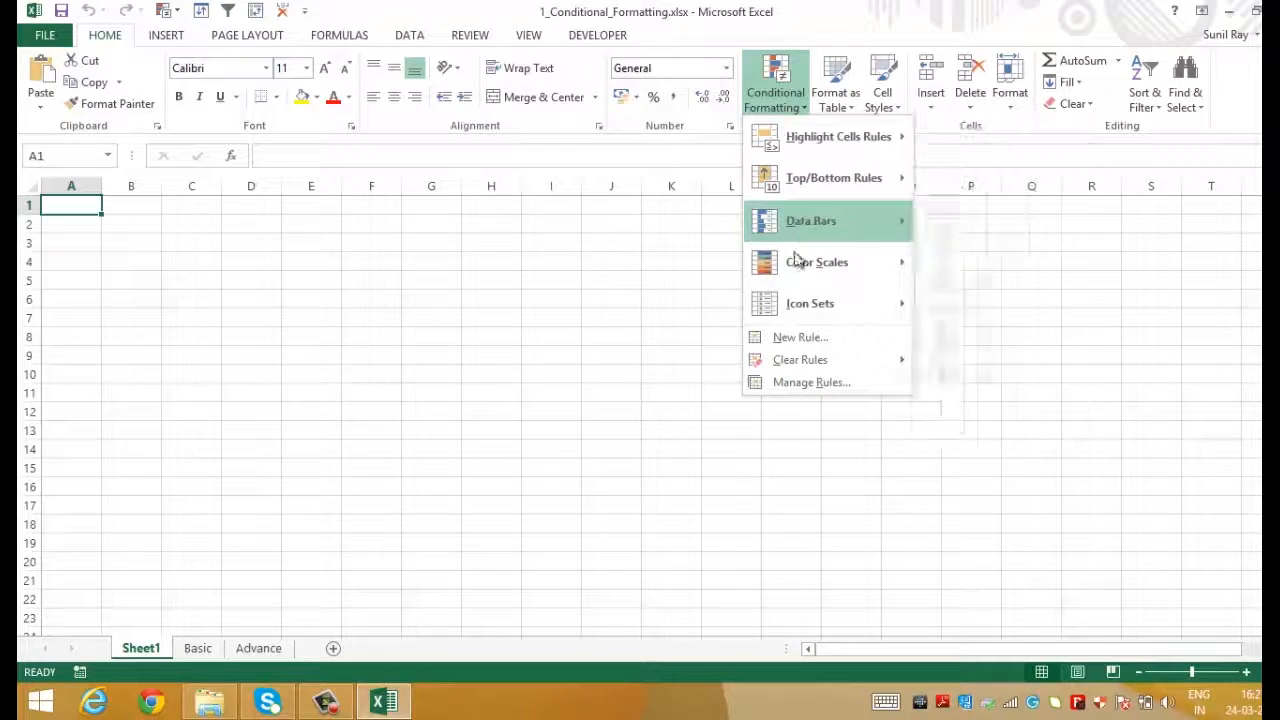
{"action": "mouse_move", "coordinate": [845, 140]}
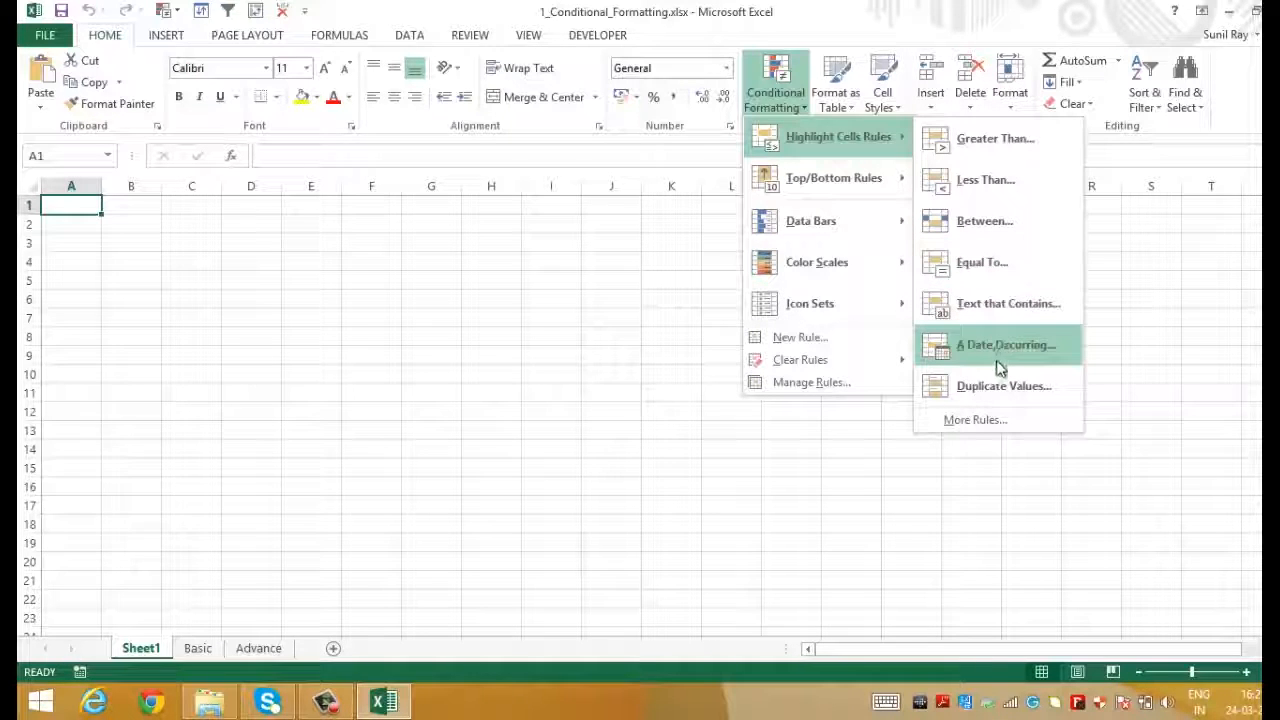
{"action": "mouse_move", "coordinate": [865, 178]}
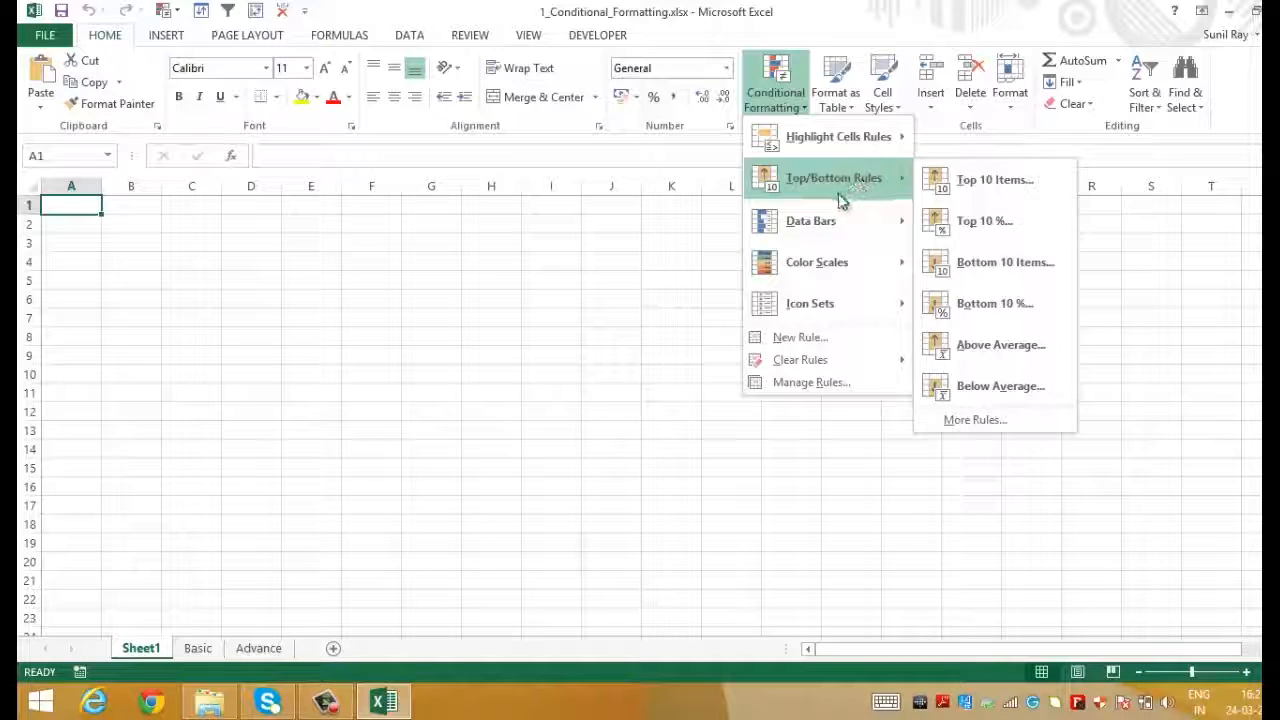
{"action": "mouse_move", "coordinate": [842, 222]}
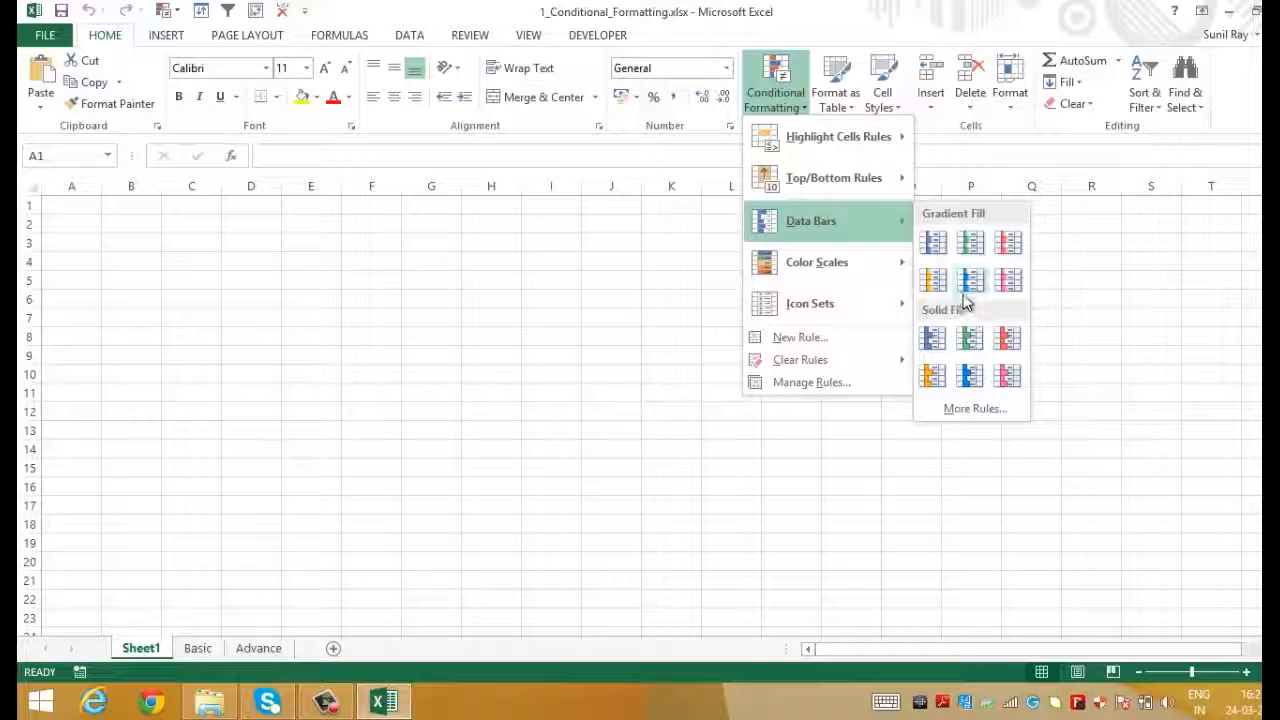
{"action": "mouse_move", "coordinate": [830, 262]}
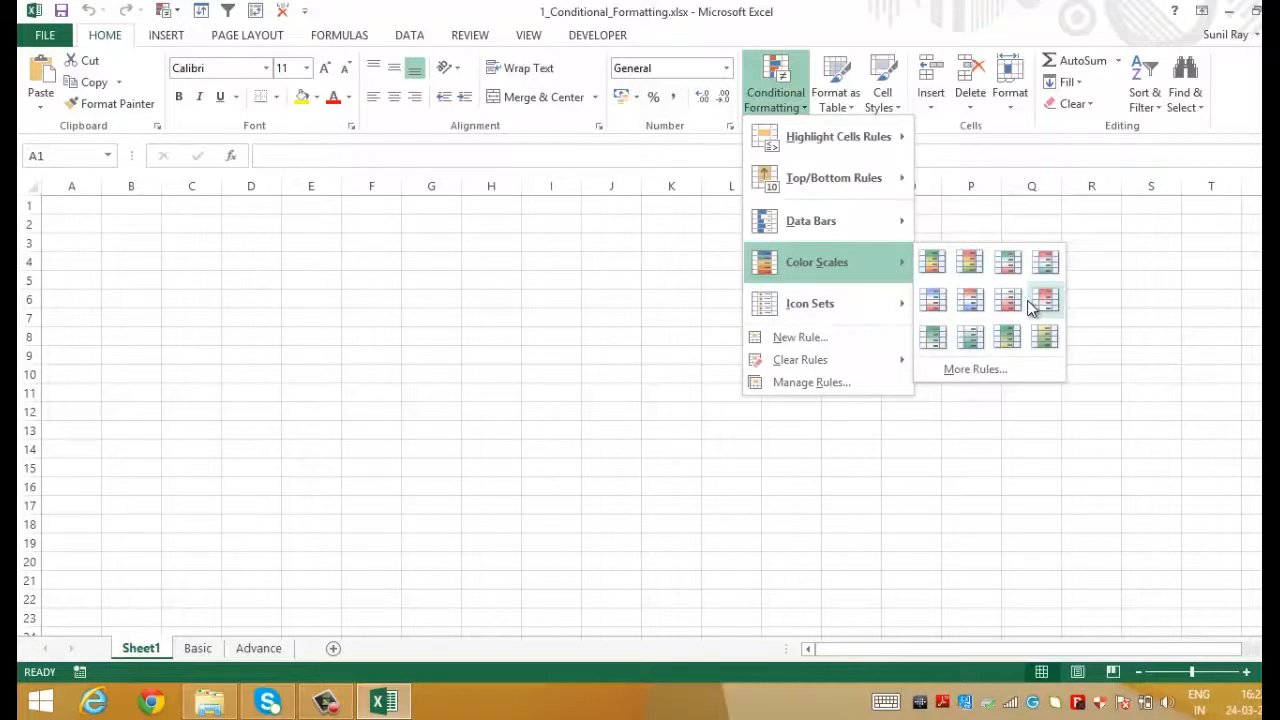
{"action": "mouse_move", "coordinate": [850, 303]}
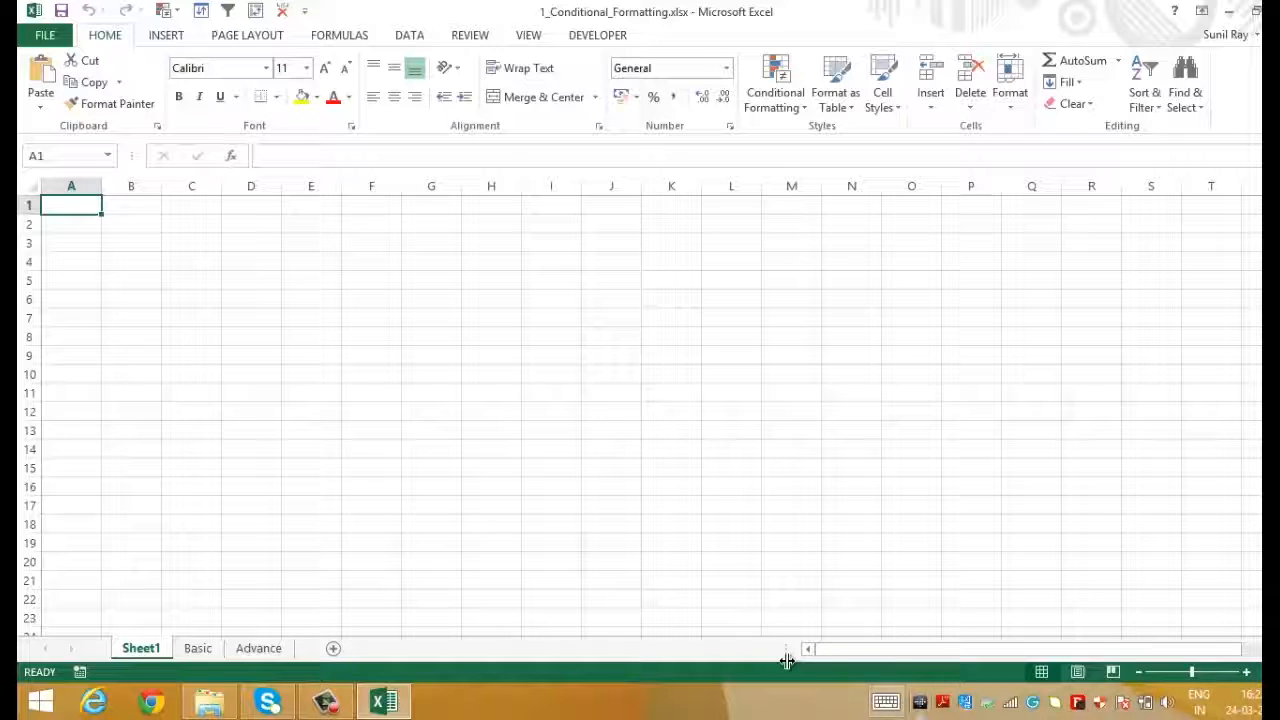
Step: Open the Basic sheet, look through its employee data, and go to the first Jan Incentive value in B2
{"action": "left_click", "coordinate": [222, 649]}
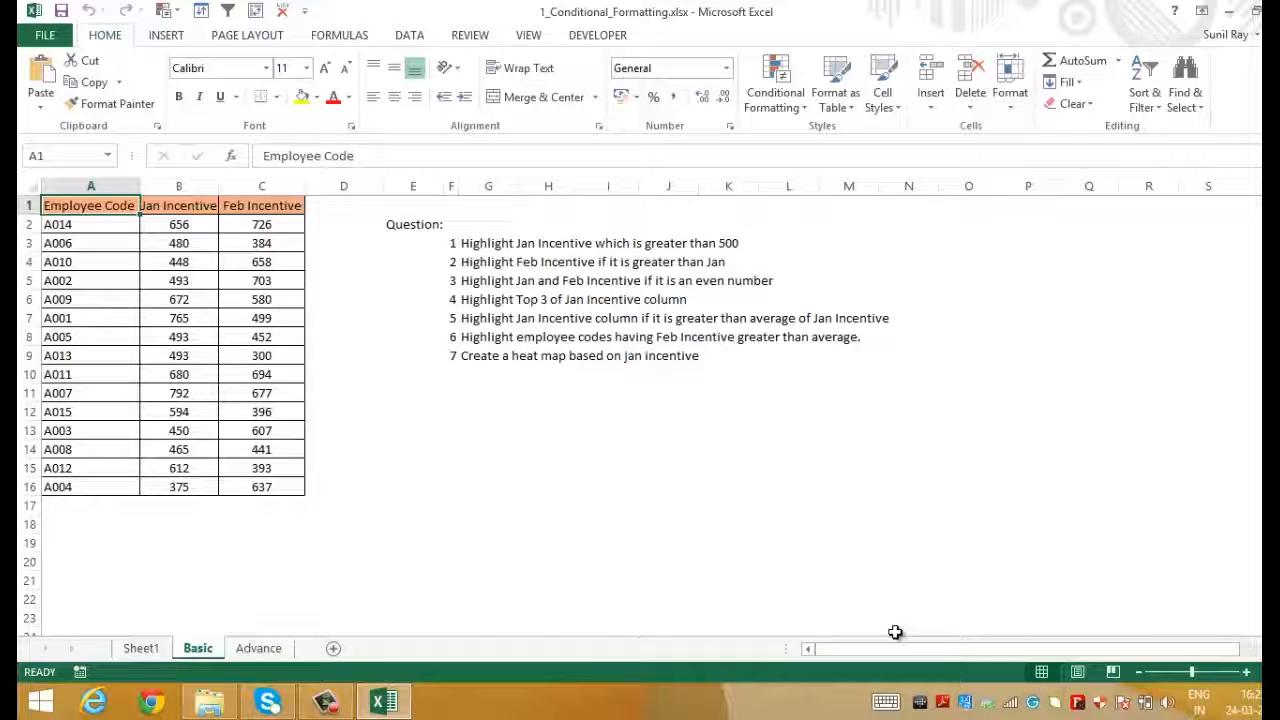
{"action": "key", "text": "Down"}
{"action": "key", "text": "Down"}
{"action": "key", "text": "Down"}
{"action": "key", "text": "Down"}
{"action": "key", "text": "Down"}
{"action": "key", "text": "Down"}
{"action": "key", "text": "Right"}
{"action": "key", "text": "Up"}
{"action": "key", "text": "Up"}
{"action": "key", "text": "Up"}
{"action": "key", "text": "Up"}
{"action": "key", "text": "Up"}
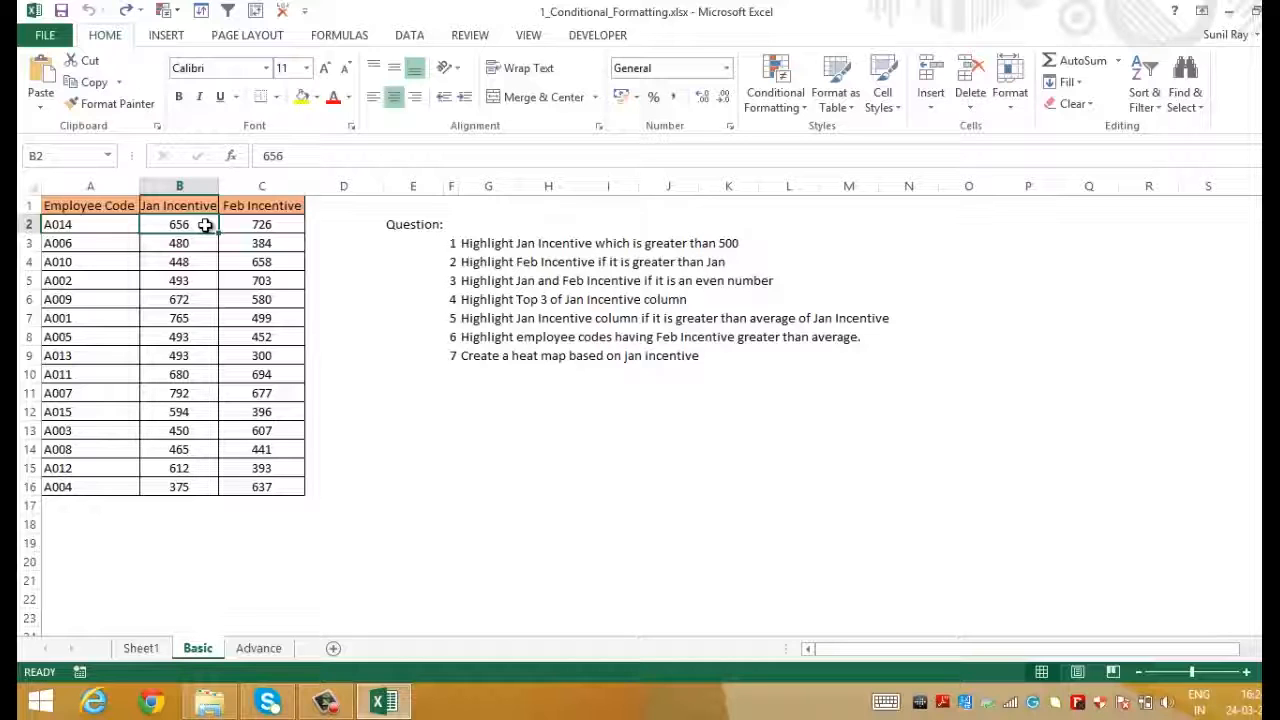
Step: Highlight Jan Incentive values in B2:B16 greater than 500 with Light Red Fill with Dark Red Text
{"action": "key", "text": "ctrl+shift+Down"}
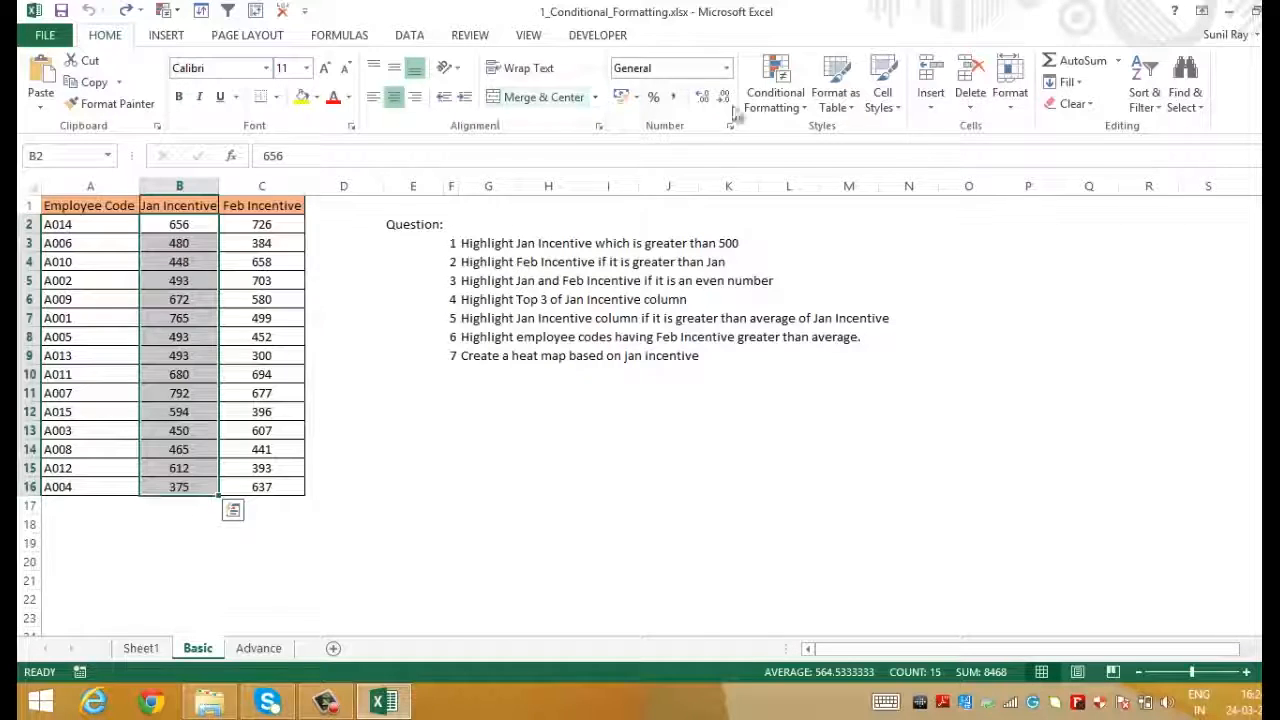
{"action": "left_click", "coordinate": [778, 100]}
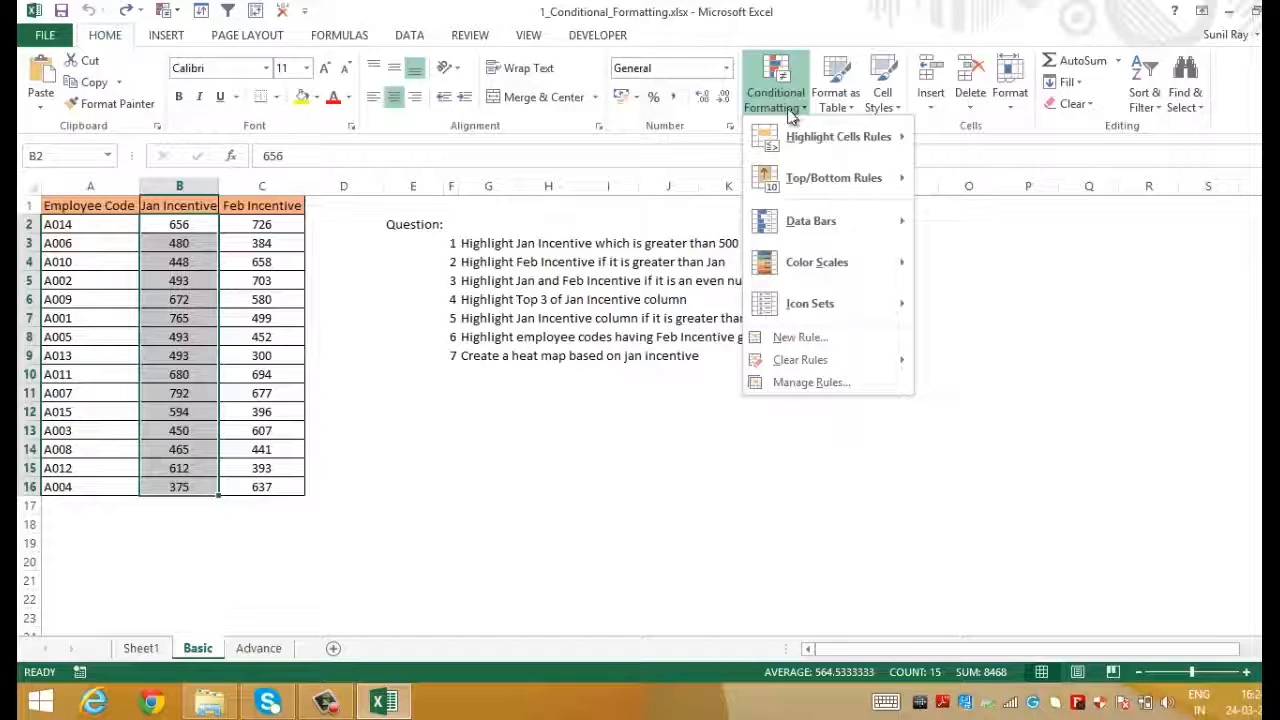
{"action": "mouse_move", "coordinate": [800, 140]}
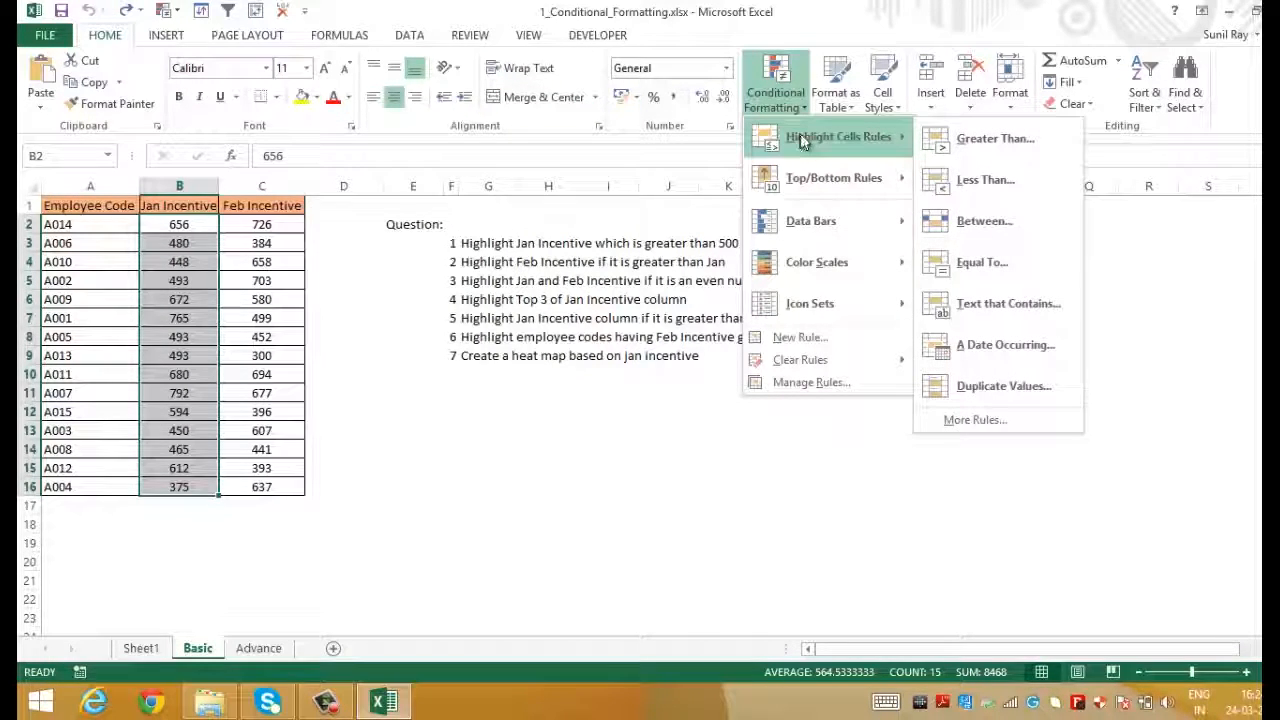
{"action": "left_click", "coordinate": [990, 139]}
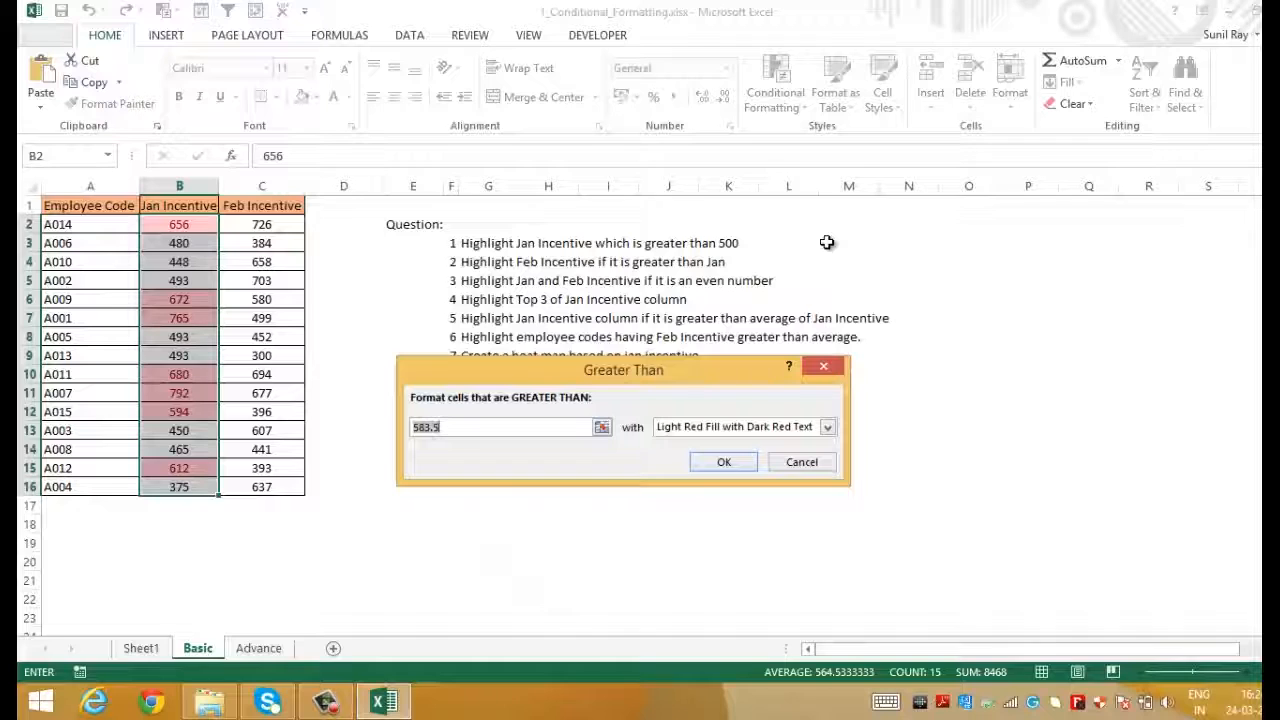
{"action": "type", "text": "500"}
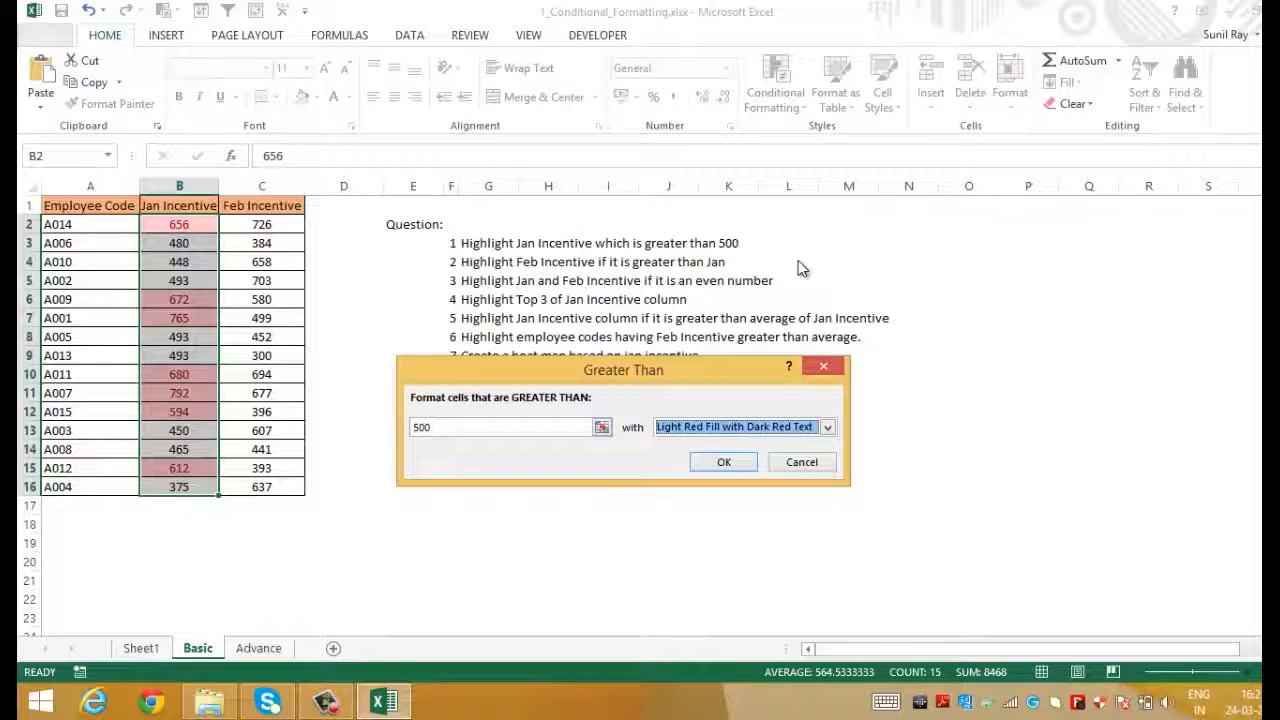
{"action": "left_click", "coordinate": [827, 427]}
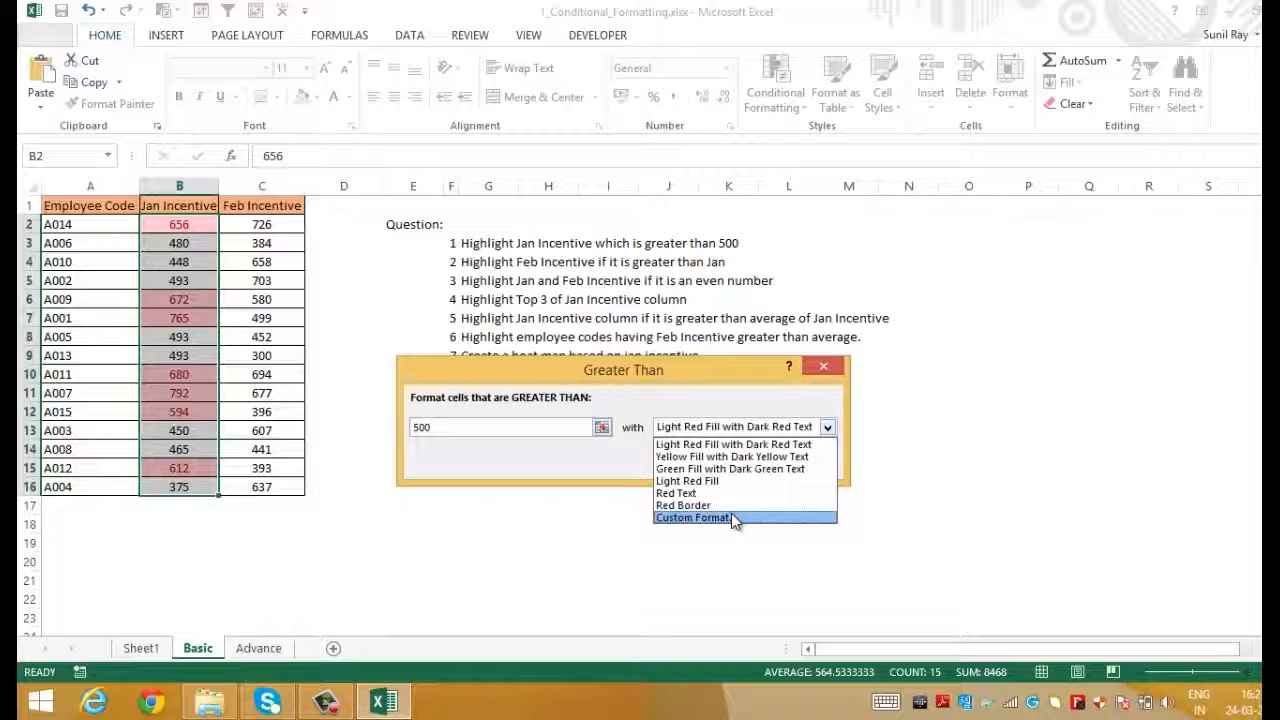
{"action": "left_click", "coordinate": [790, 445]}
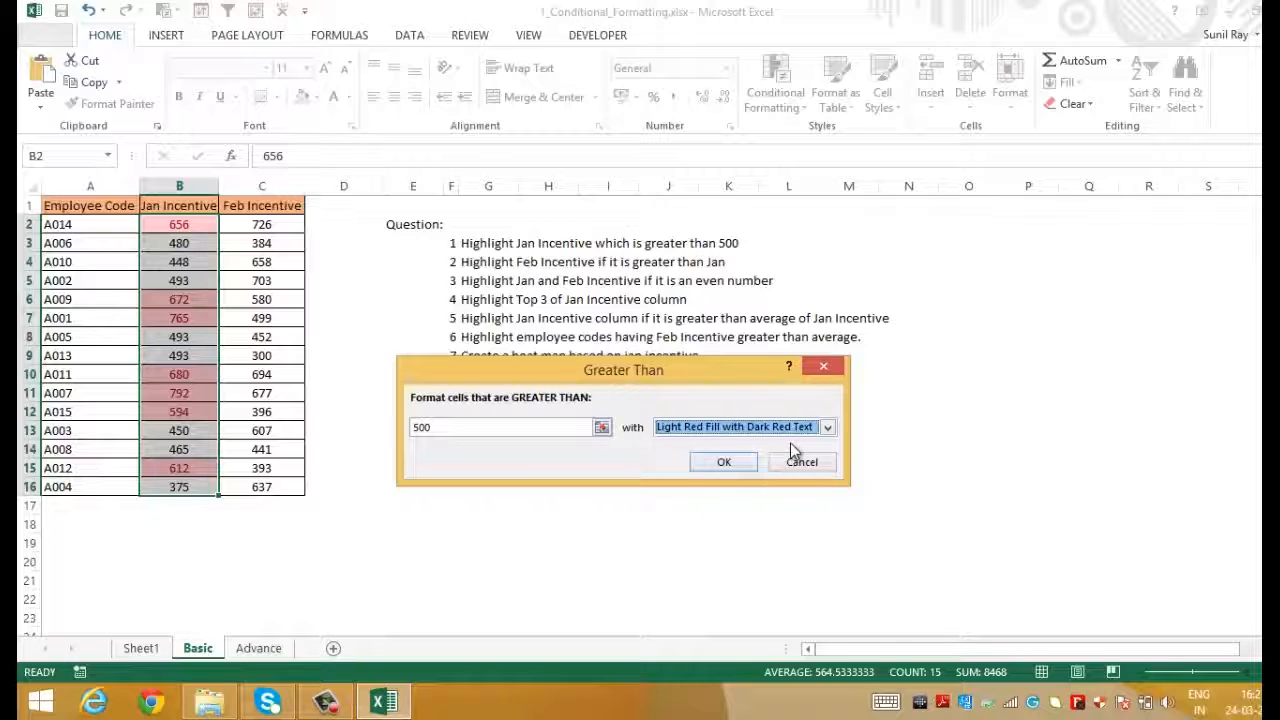
{"action": "left_click", "coordinate": [731, 461]}
{"action": "left_click", "coordinate": [180, 300]}
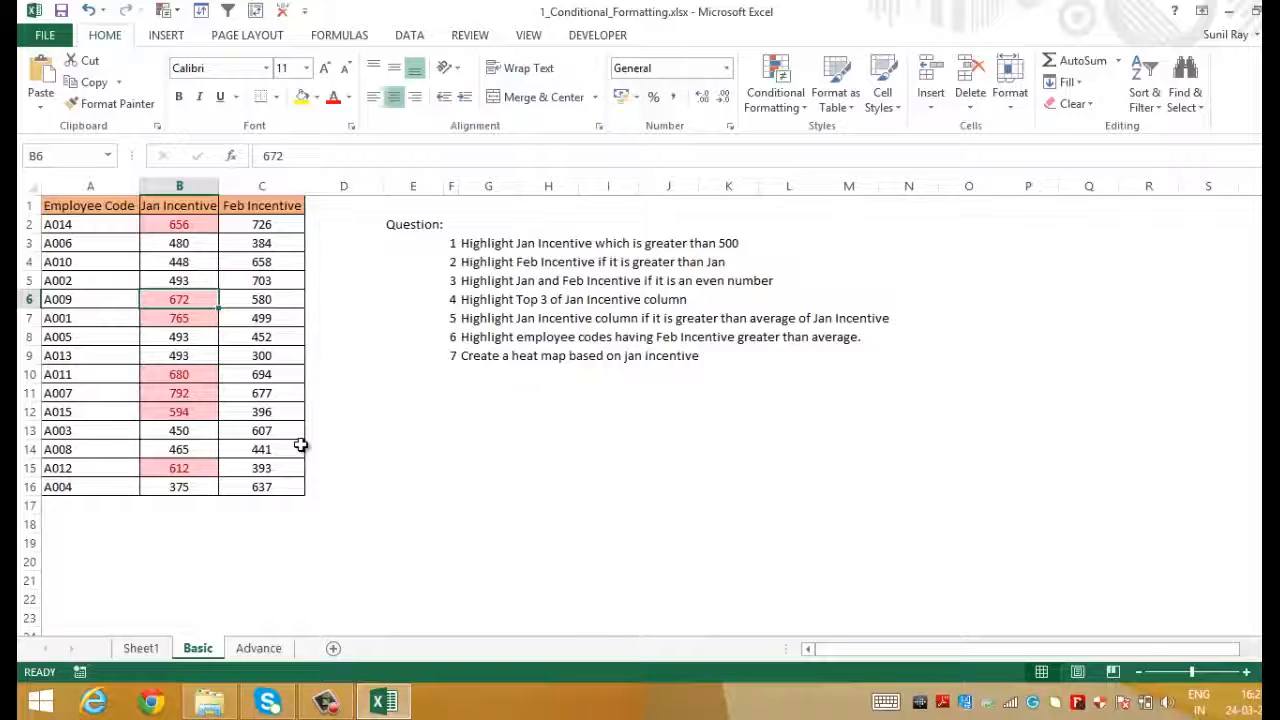
Step: Clear the conditional formatting rules from the Jan Incentive cells B2:B16
{"action": "key", "text": "Up"}
{"action": "key", "text": "Up"}
{"action": "key", "text": "Up"}
{"action": "key", "text": "Up"}
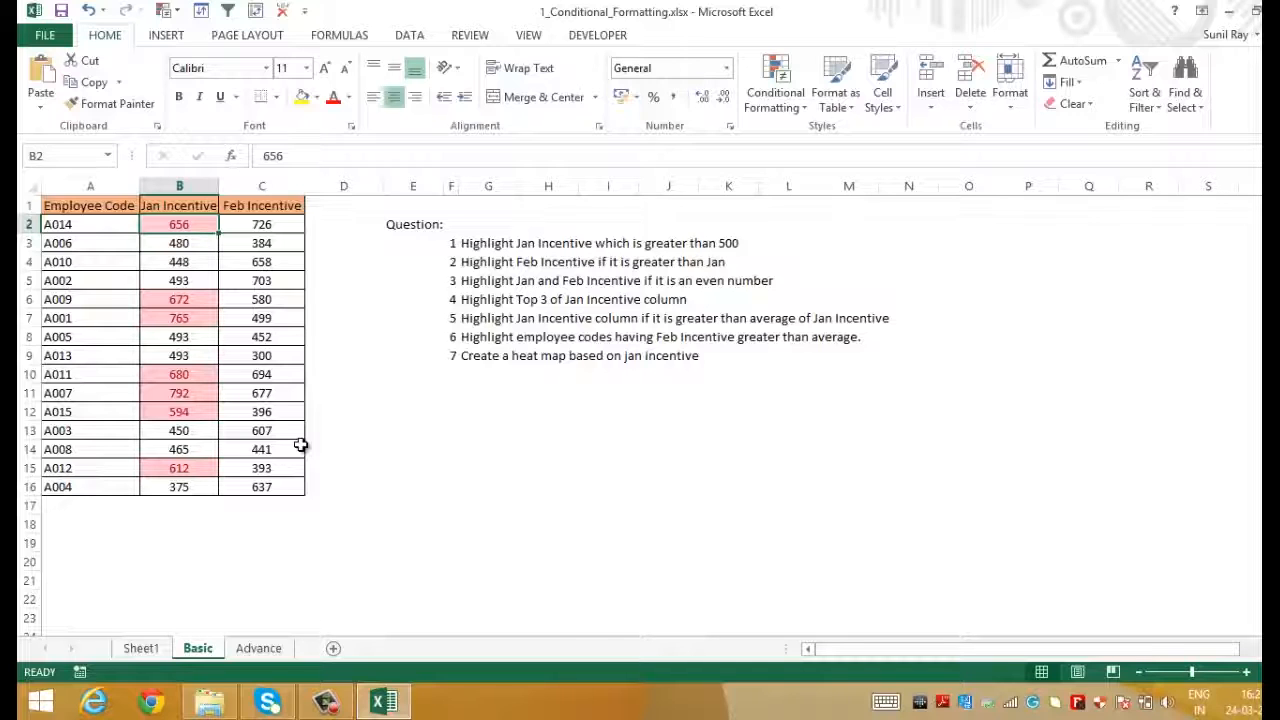
{"action": "key", "text": "ctrl+shift+Down"}
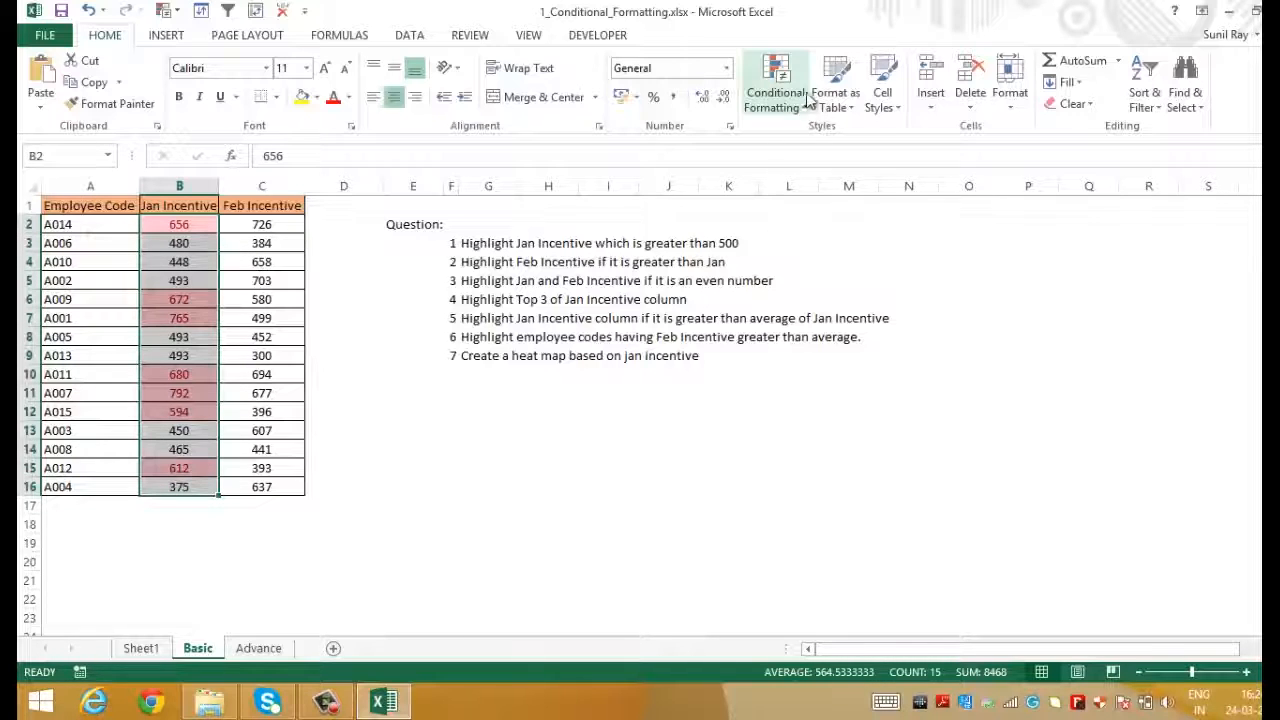
{"action": "left_click", "coordinate": [805, 104]}
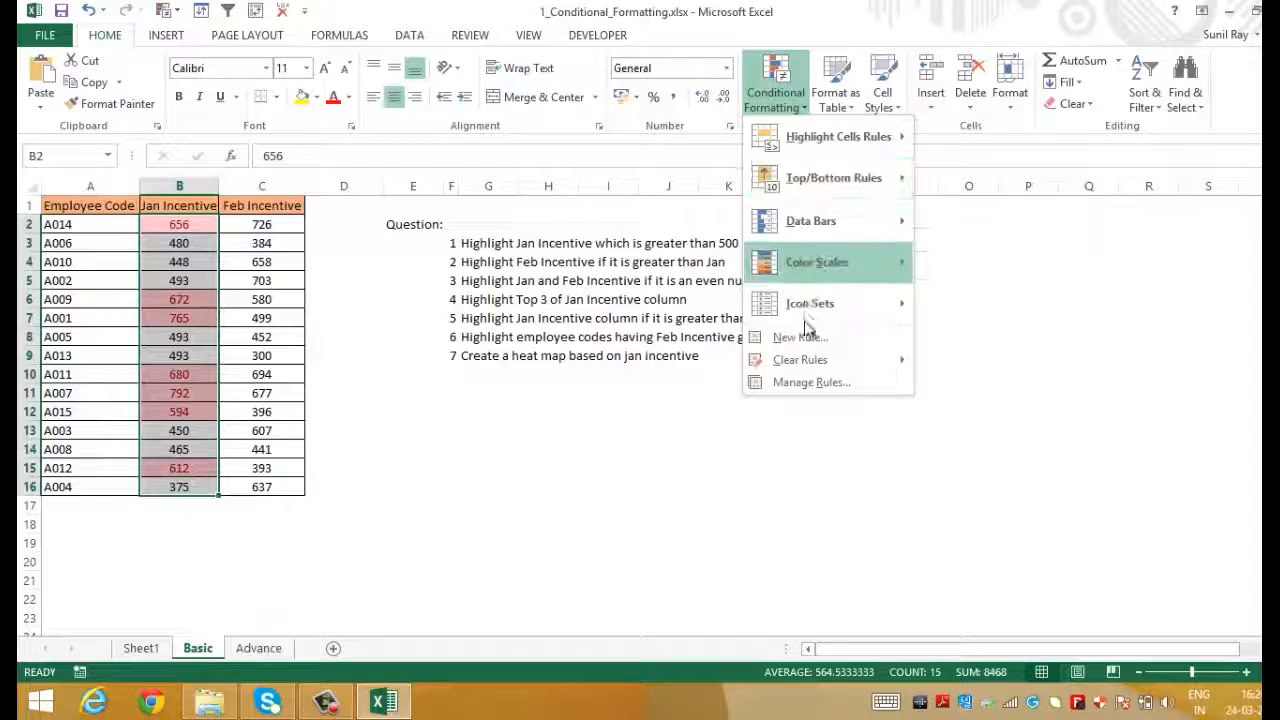
{"action": "mouse_move", "coordinate": [810, 360]}
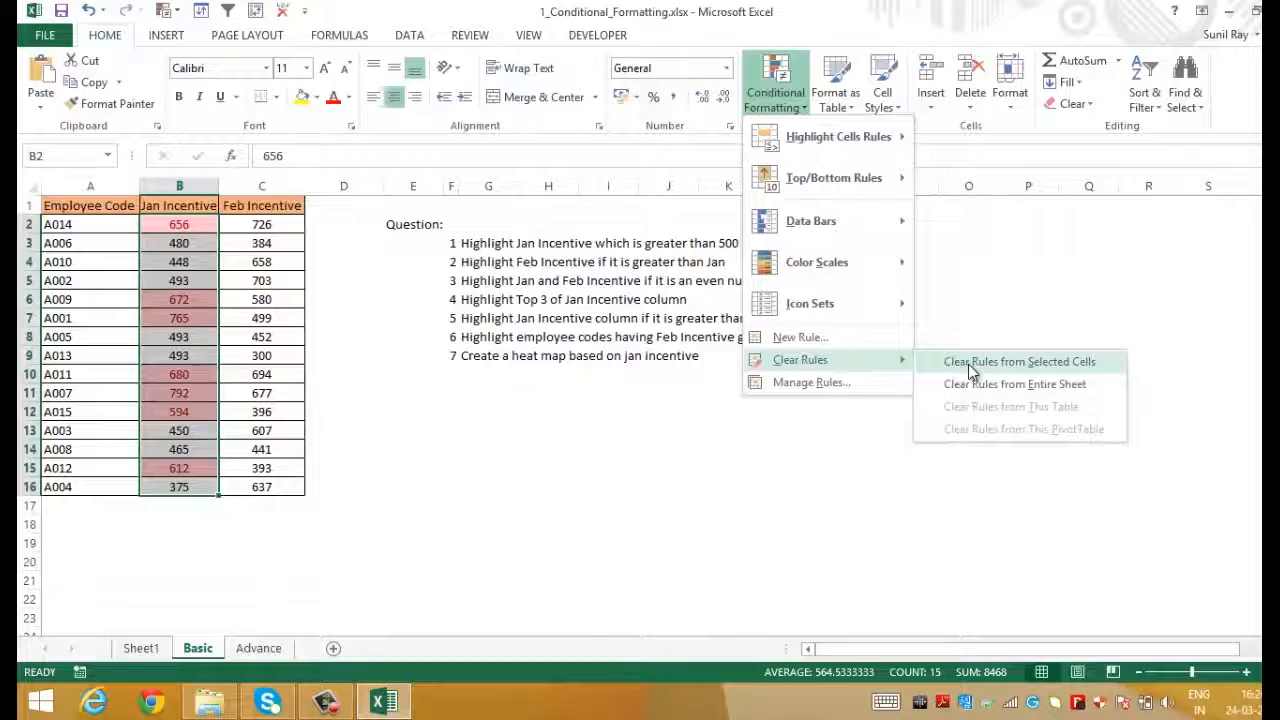
{"action": "left_click", "coordinate": [968, 362]}
{"action": "left_click", "coordinate": [556, 482]}
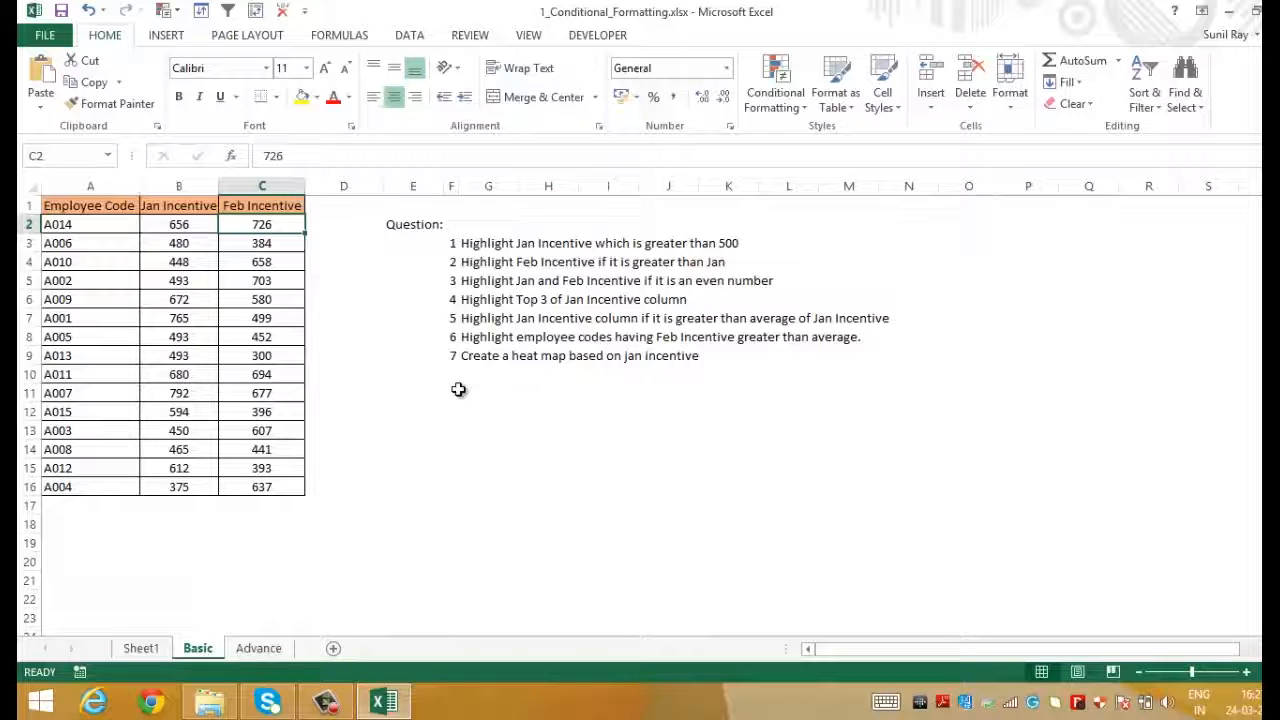
Step: Set up a Greater Than highlighting rule on the Feb Incentive cells C2:C16, comparing them with the relative reference =B2
{"action": "key", "text": "ctrl+shift+Down"}
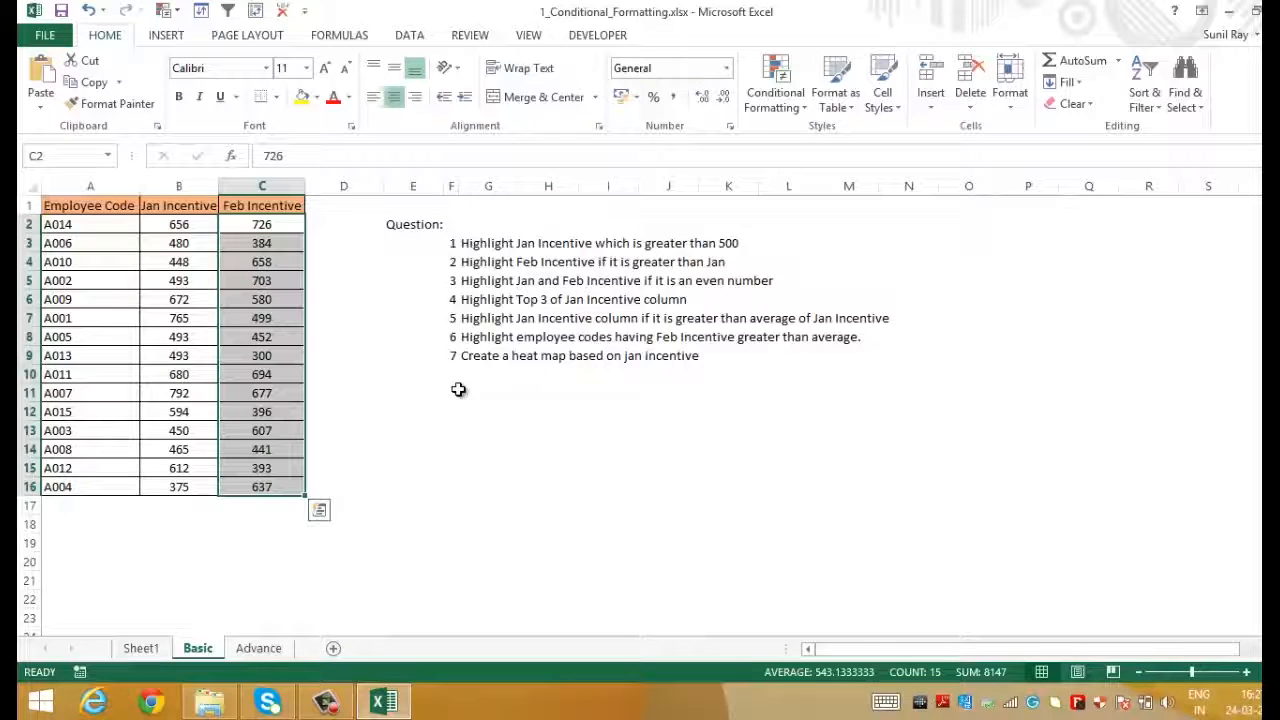
{"action": "left_click", "coordinate": [788, 112]}
{"action": "mouse_move", "coordinate": [830, 143]}
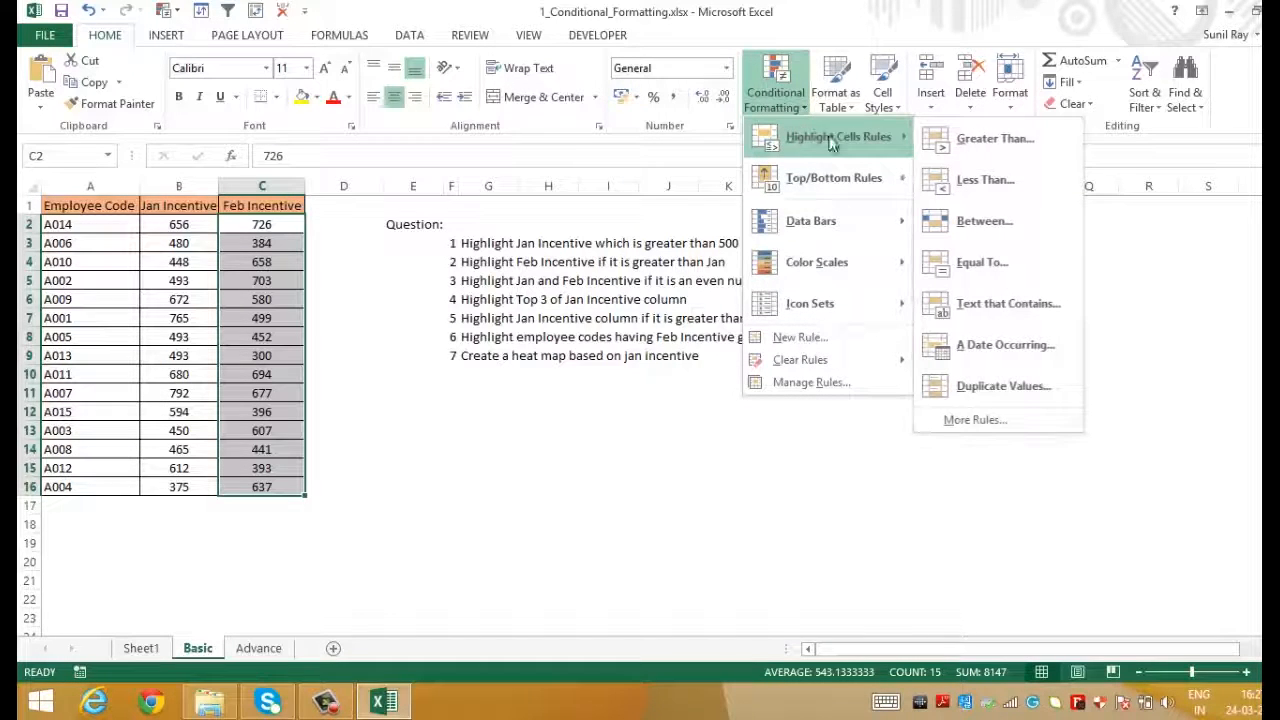
{"action": "left_click", "coordinate": [988, 142]}
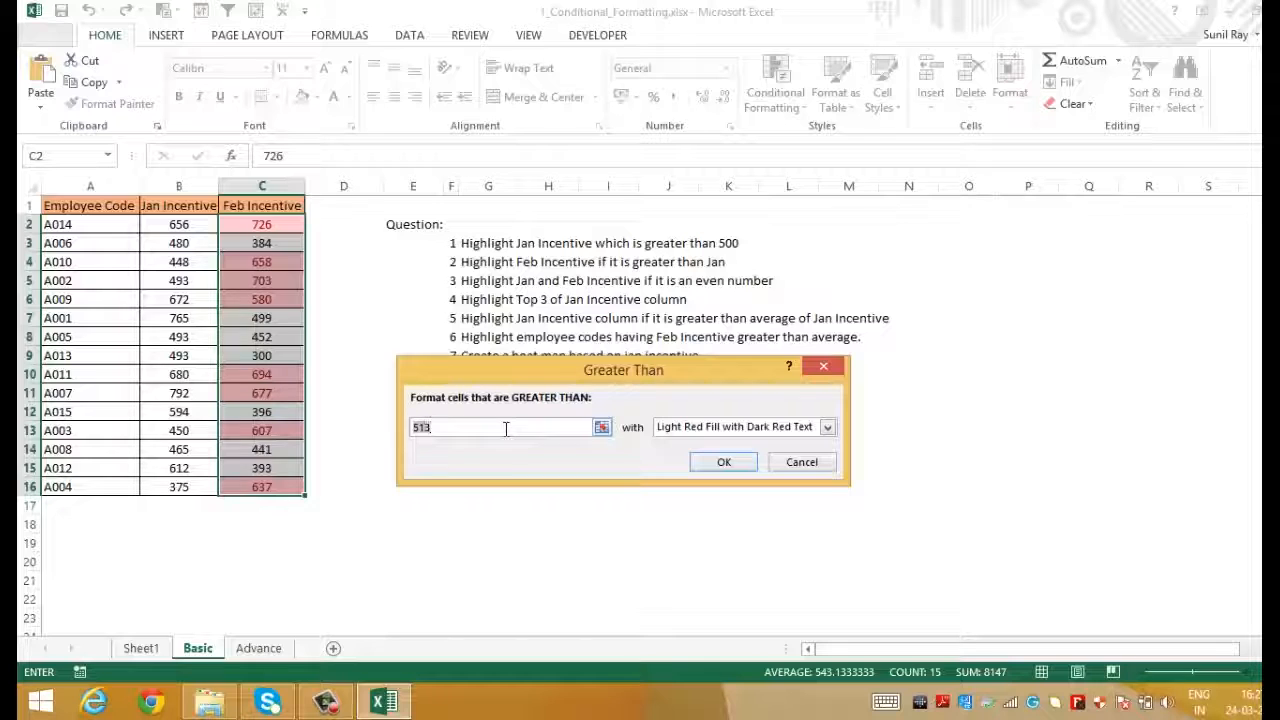
{"action": "type", "text": "="}
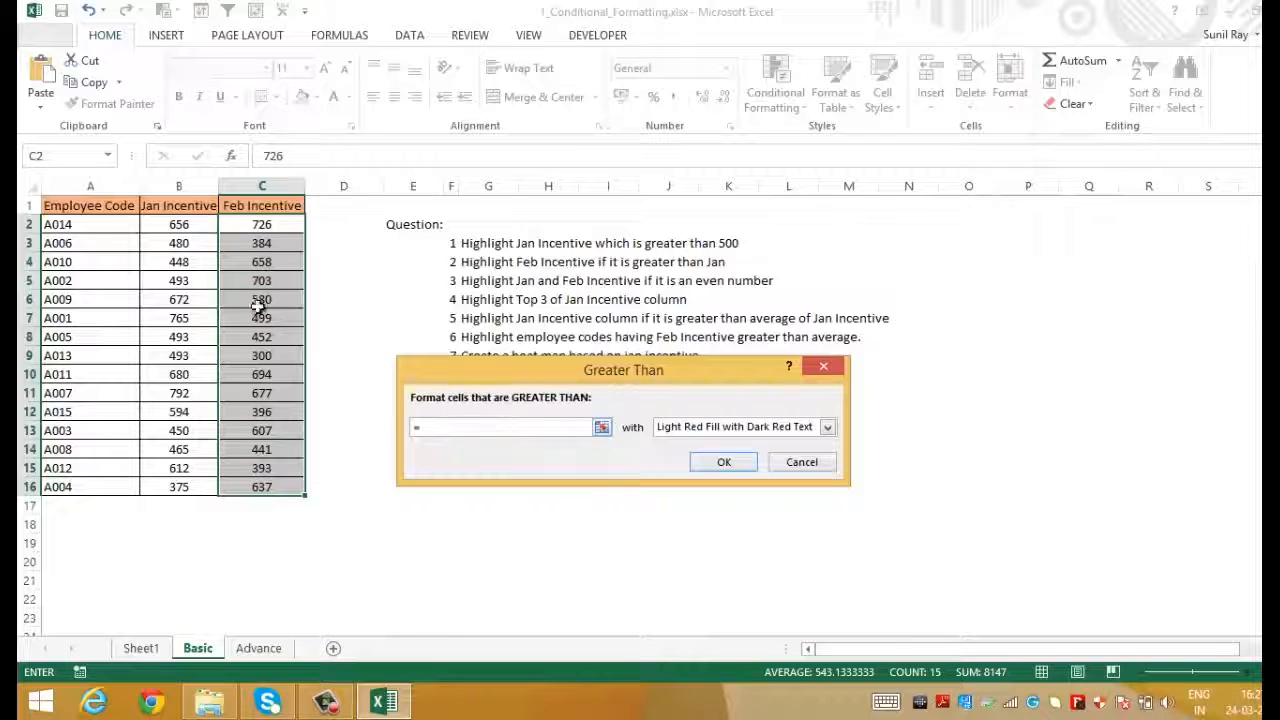
{"action": "left_click", "coordinate": [185, 226]}
{"action": "key", "text": "F4"}
{"action": "key", "text": "F4"}
{"action": "key", "text": "F4"}
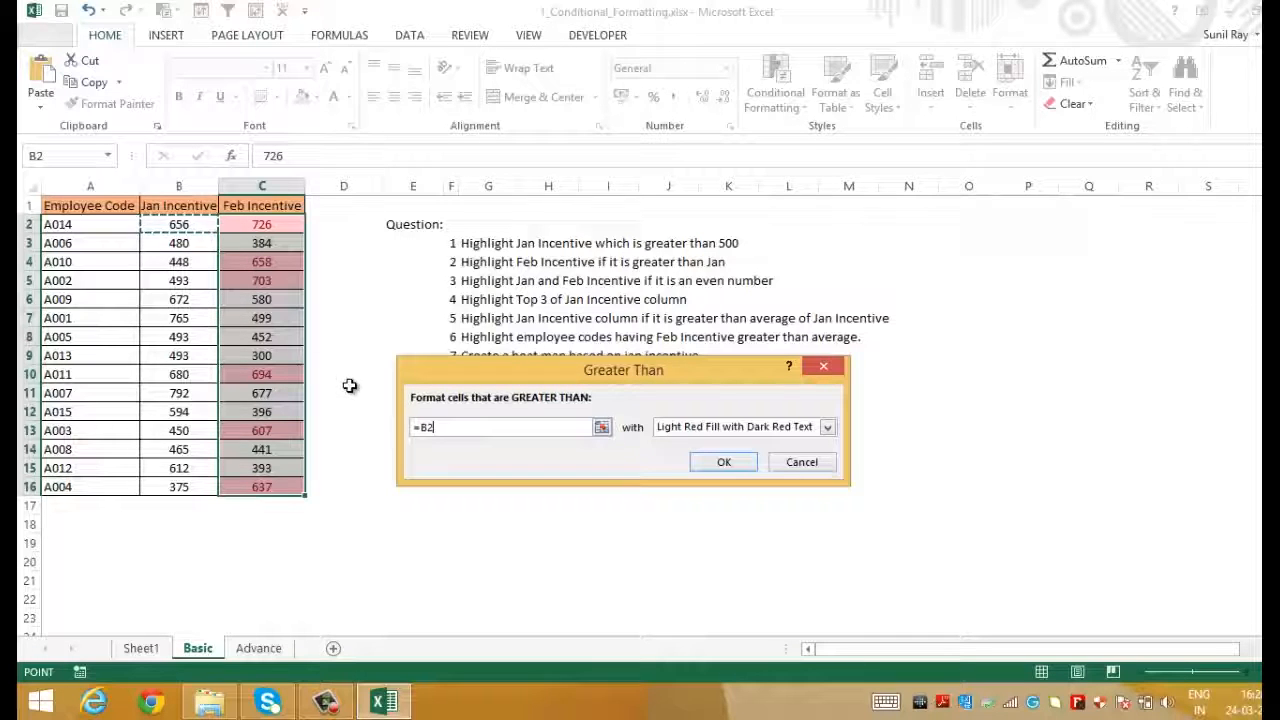
Step: Apply the Greater Than rule with Light Red Fill with Dark Red Text and check the first highlighted Feb Incentive cells
{"action": "left_click", "coordinate": [678, 430]}
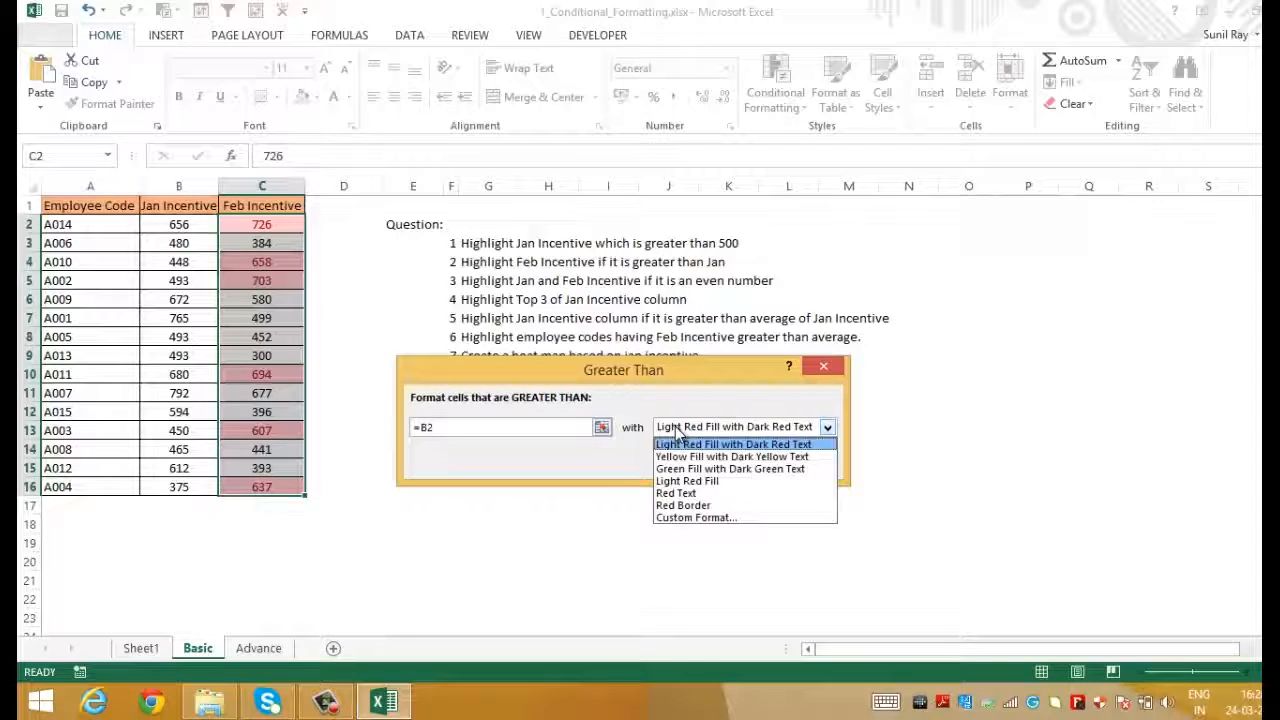
{"action": "left_click", "coordinate": [675, 427]}
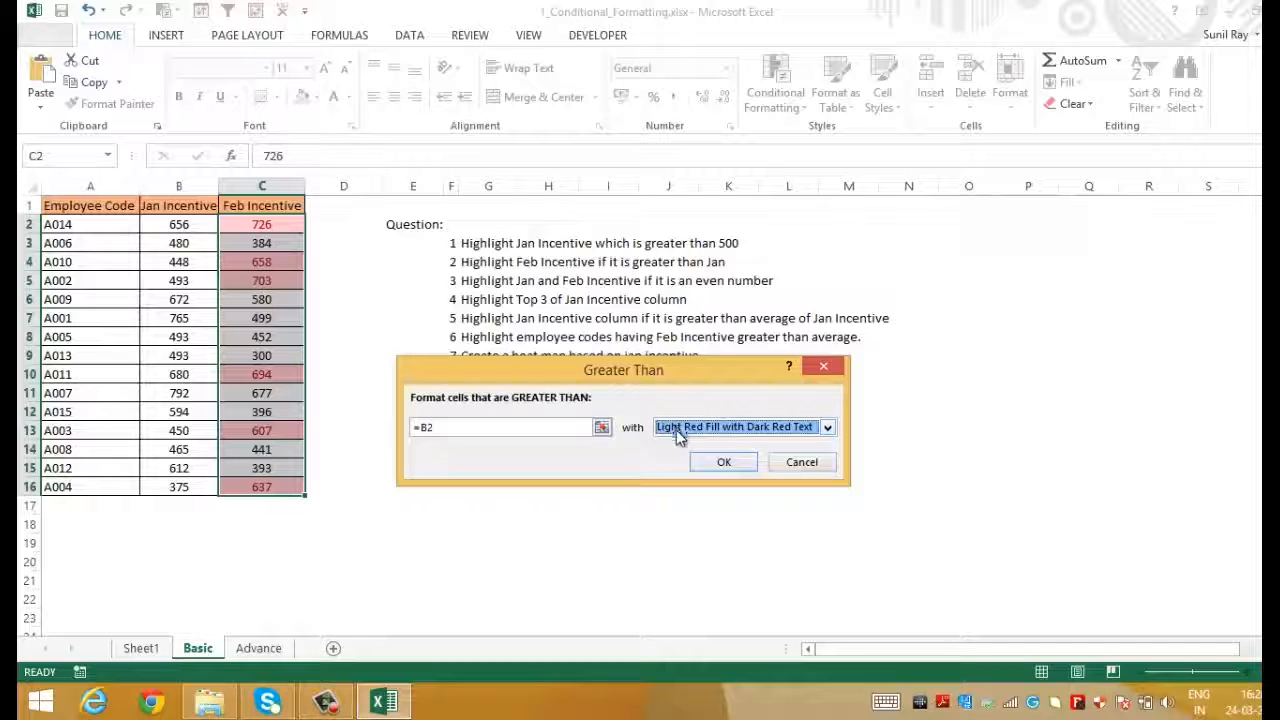
{"action": "left_click", "coordinate": [714, 464]}
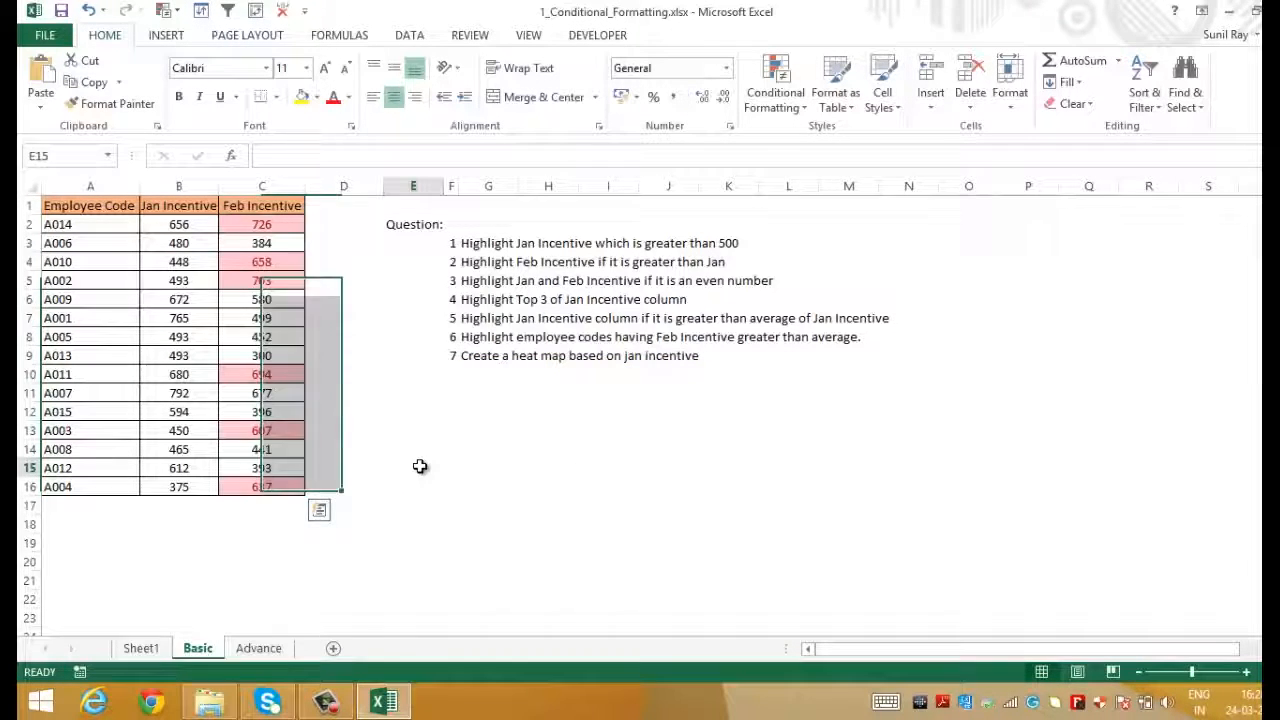
{"action": "left_click", "coordinate": [420, 466]}
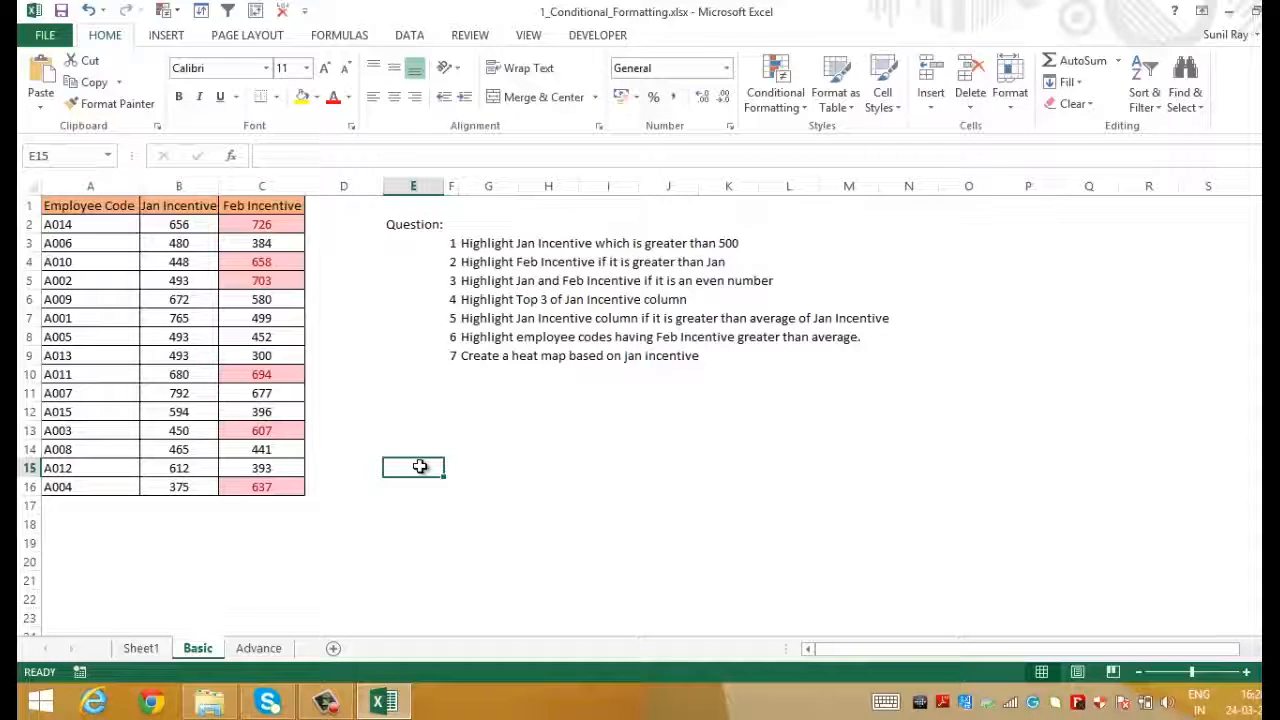
{"action": "left_click", "coordinate": [268, 226]}
{"action": "left_click", "coordinate": [275, 261]}
{"action": "left_click", "coordinate": [270, 281]}
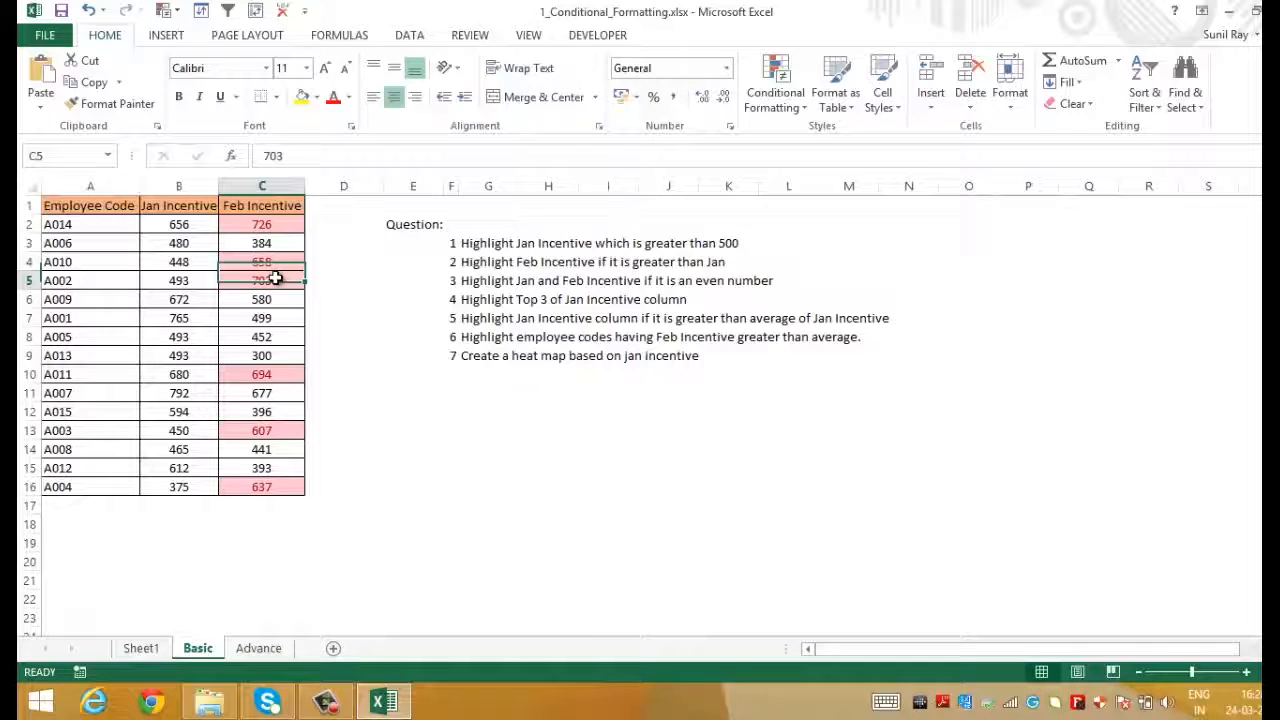
{"action": "left_click", "coordinate": [266, 372]}
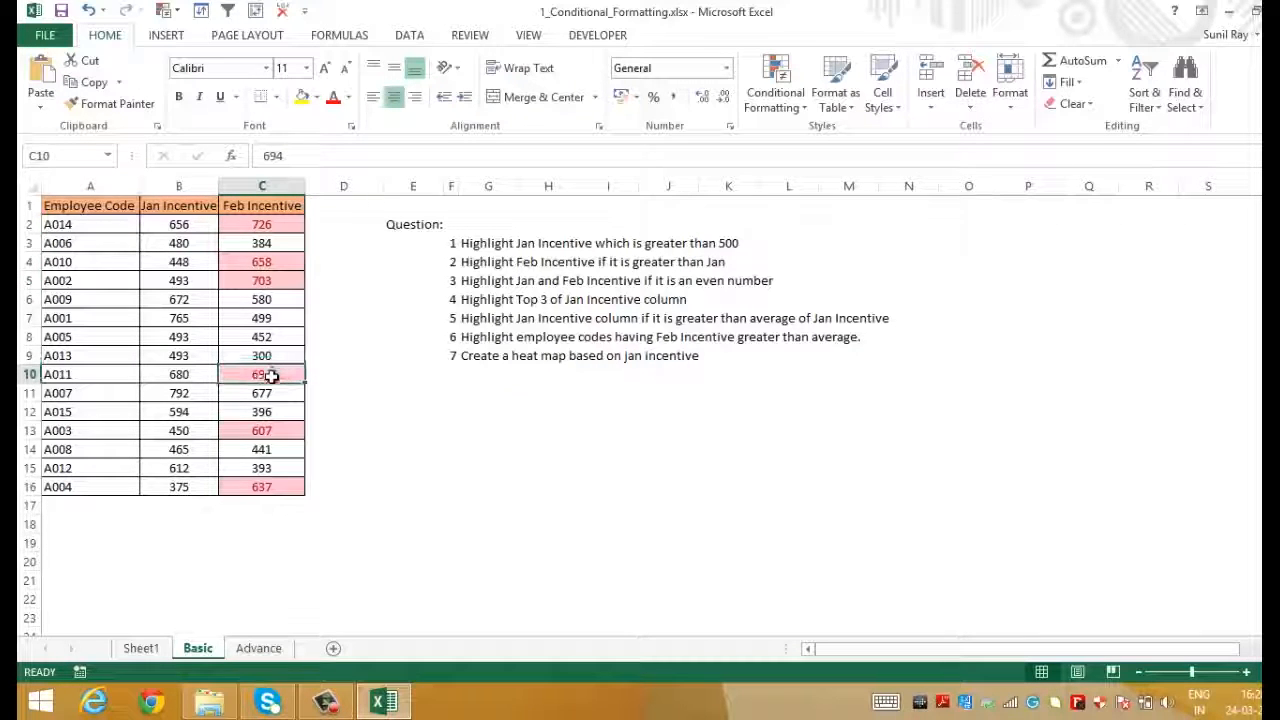
{"action": "left_click", "coordinate": [325, 703]}
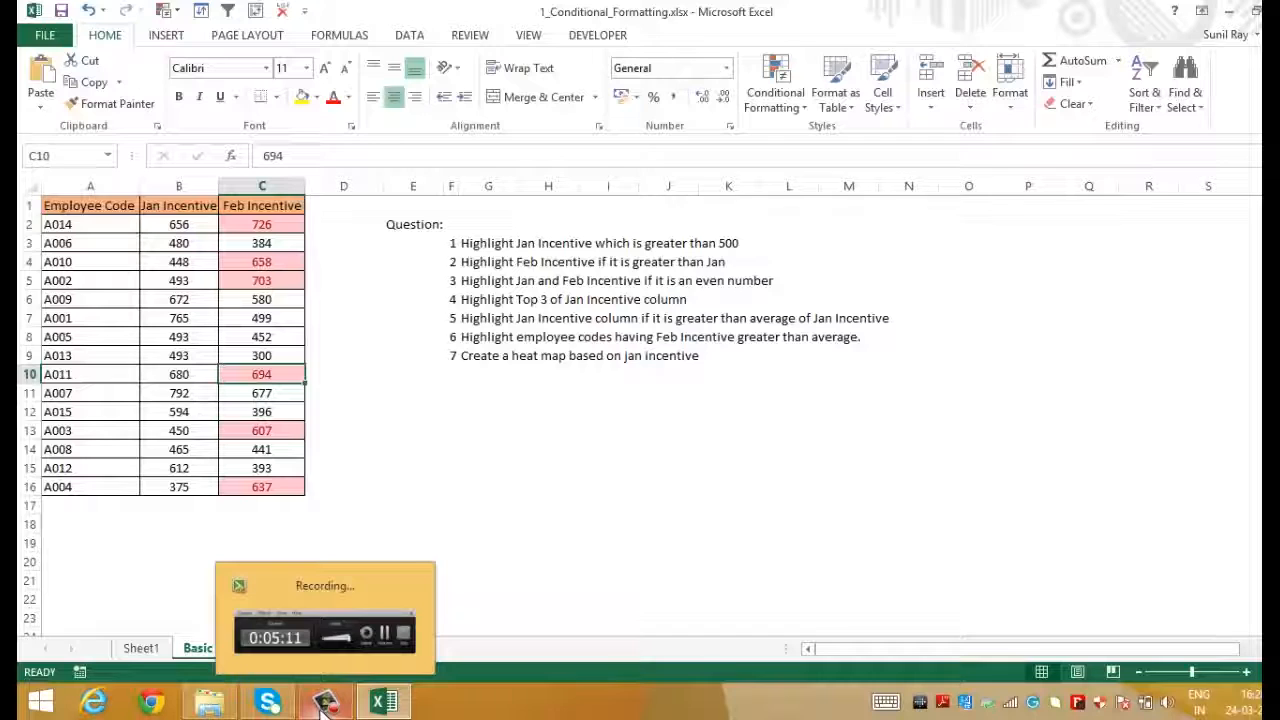
{"action": "left_click", "coordinate": [427, 503]}
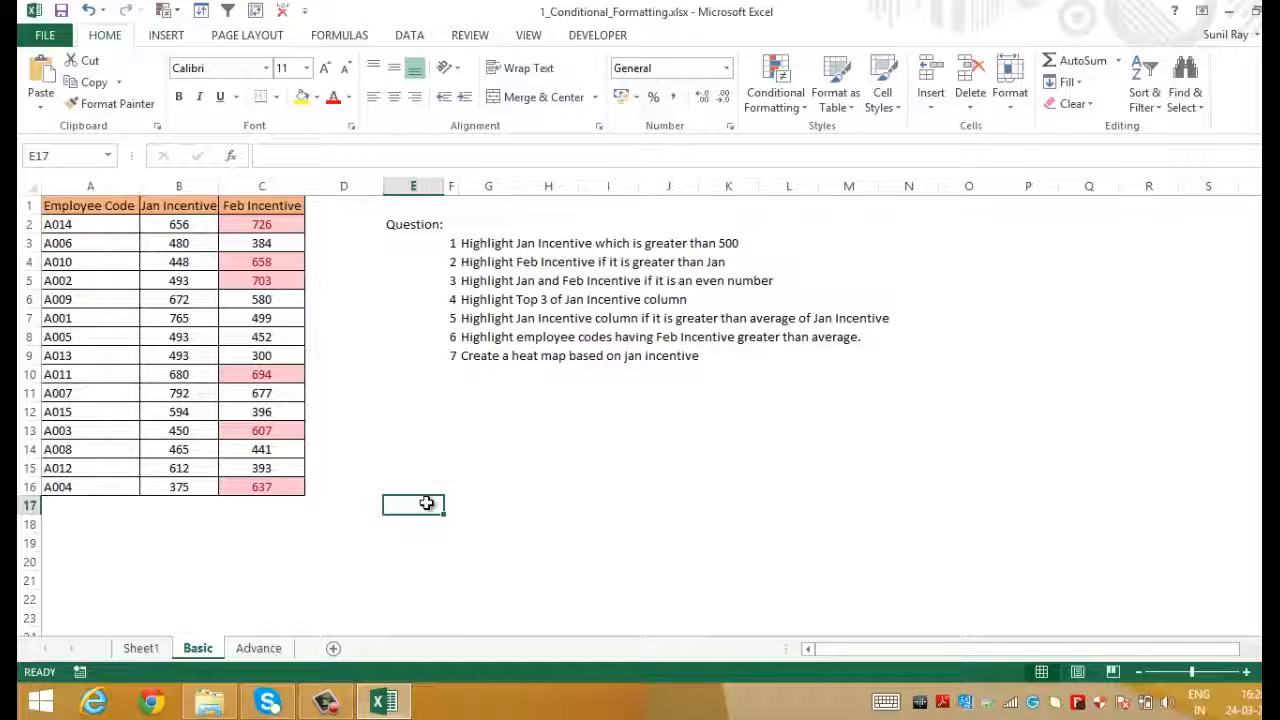
Step: Clear the conditional formatting rules from the Feb Incentive cells C2:C16
{"action": "left_click", "coordinate": [278, 227]}
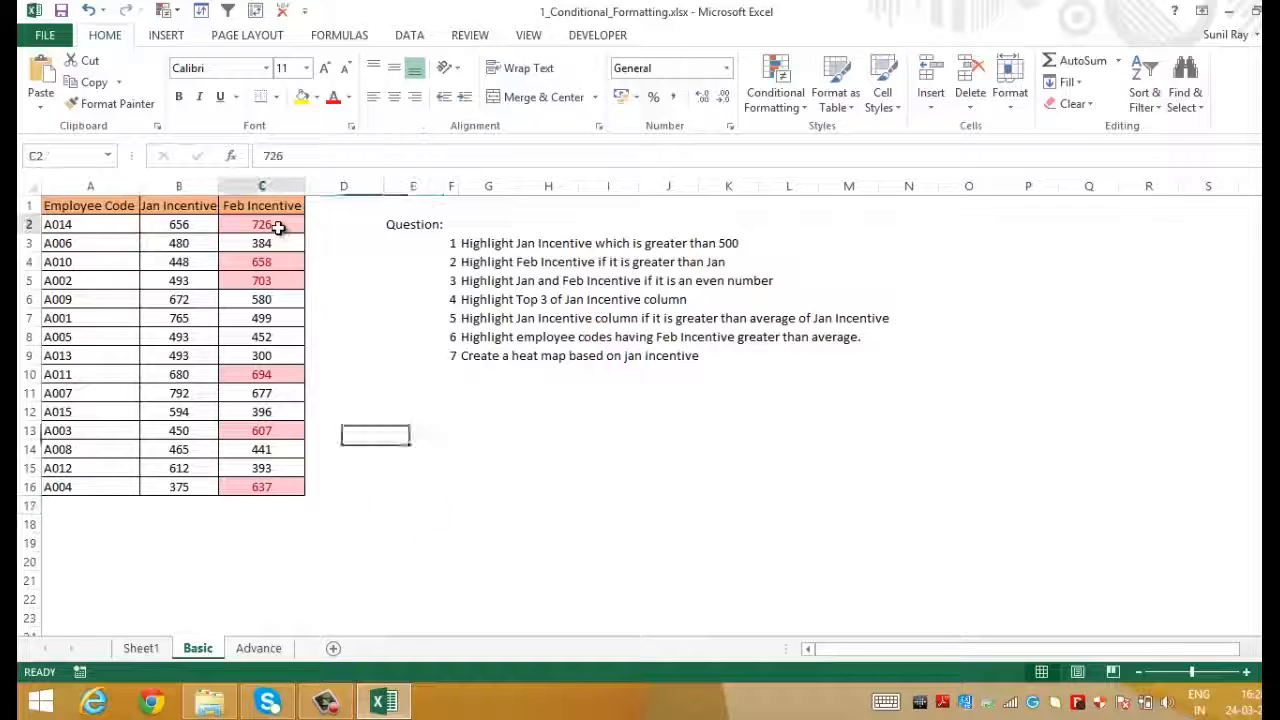
{"action": "key", "text": "ctrl+shift+Down"}
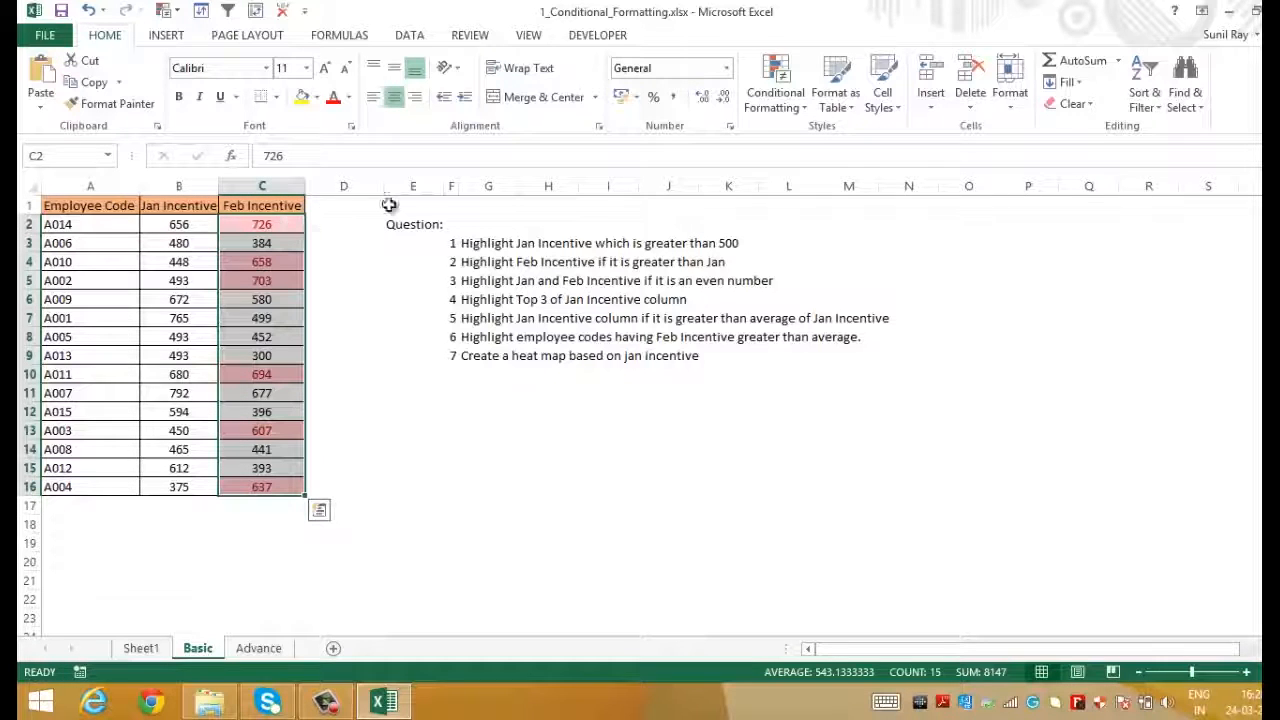
{"action": "left_click", "coordinate": [800, 112]}
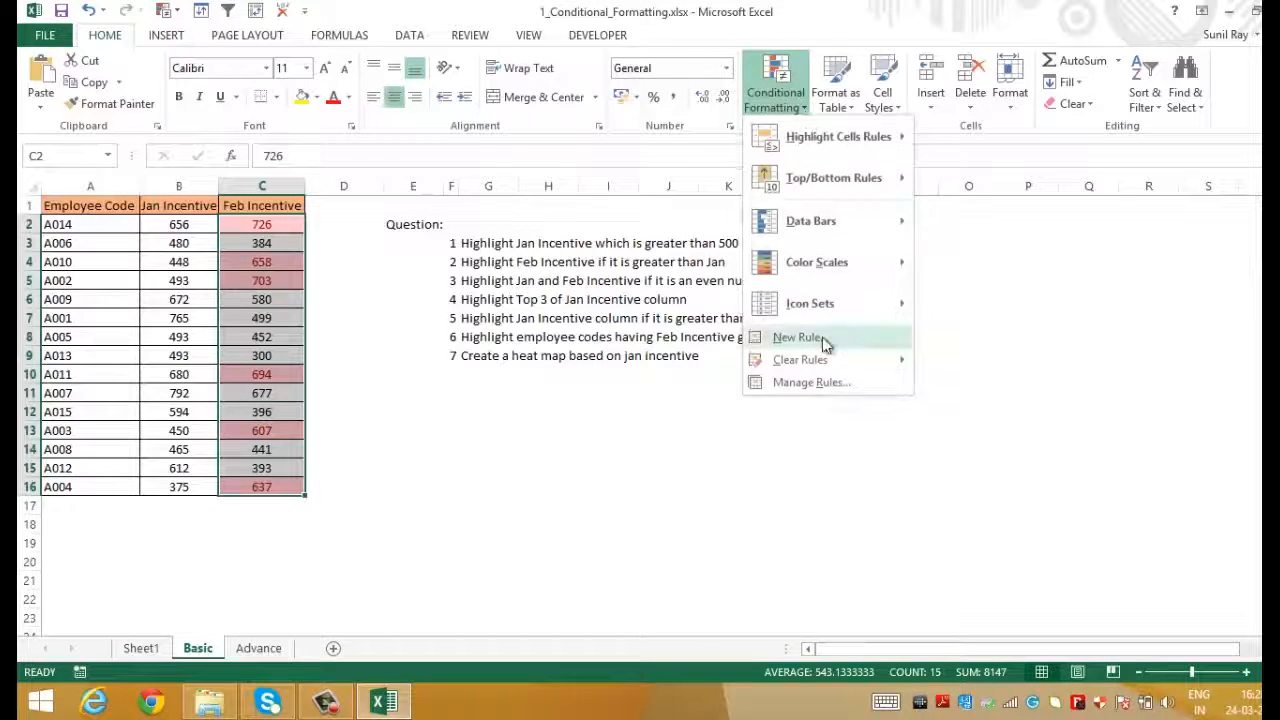
{"action": "mouse_move", "coordinate": [857, 371]}
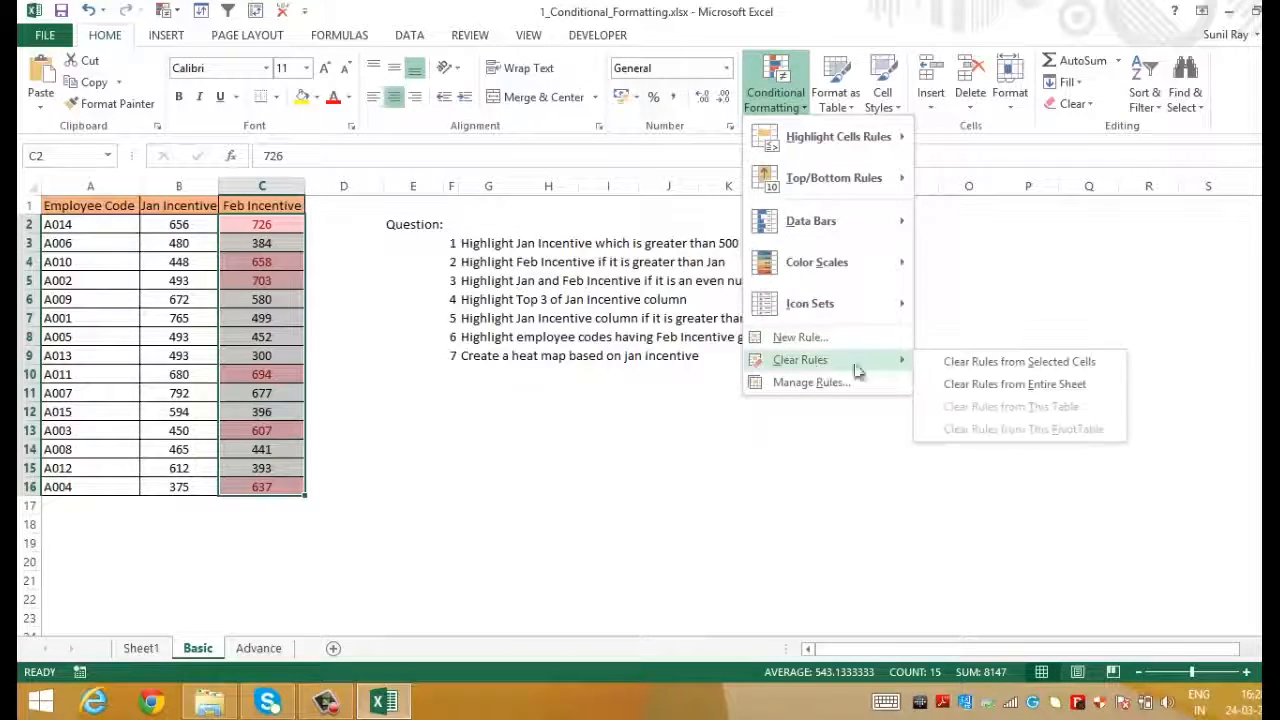
{"action": "left_click", "coordinate": [966, 363]}
{"action": "key", "text": "shift+BackSpace"}
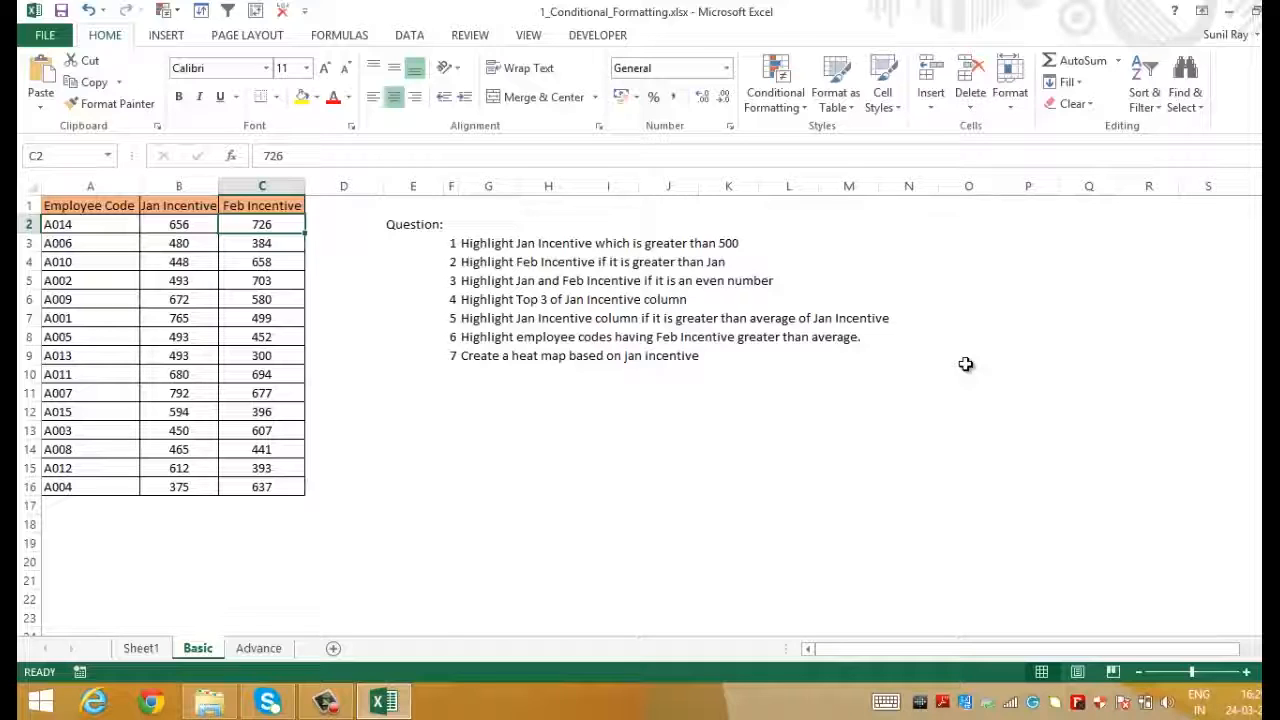
Step: Set up a formula-based conditional formatting rule on the Jan and Feb Incentive cells B2:C16 with the formula =Mod(B2,2)=0
{"action": "key", "text": "Left"}
{"action": "key", "text": "shift+Right"}
{"action": "key", "text": "Left"}
{"action": "key", "text": "Right"}
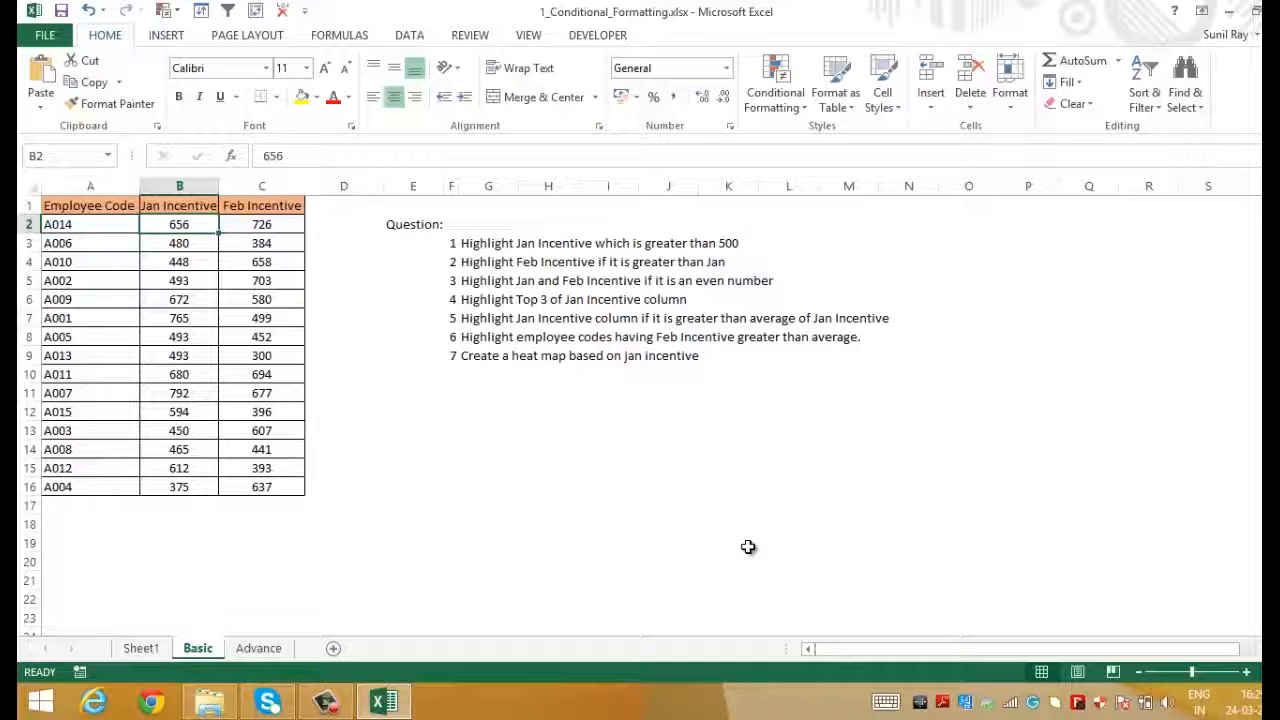
{"action": "key", "text": "shift+Right"}
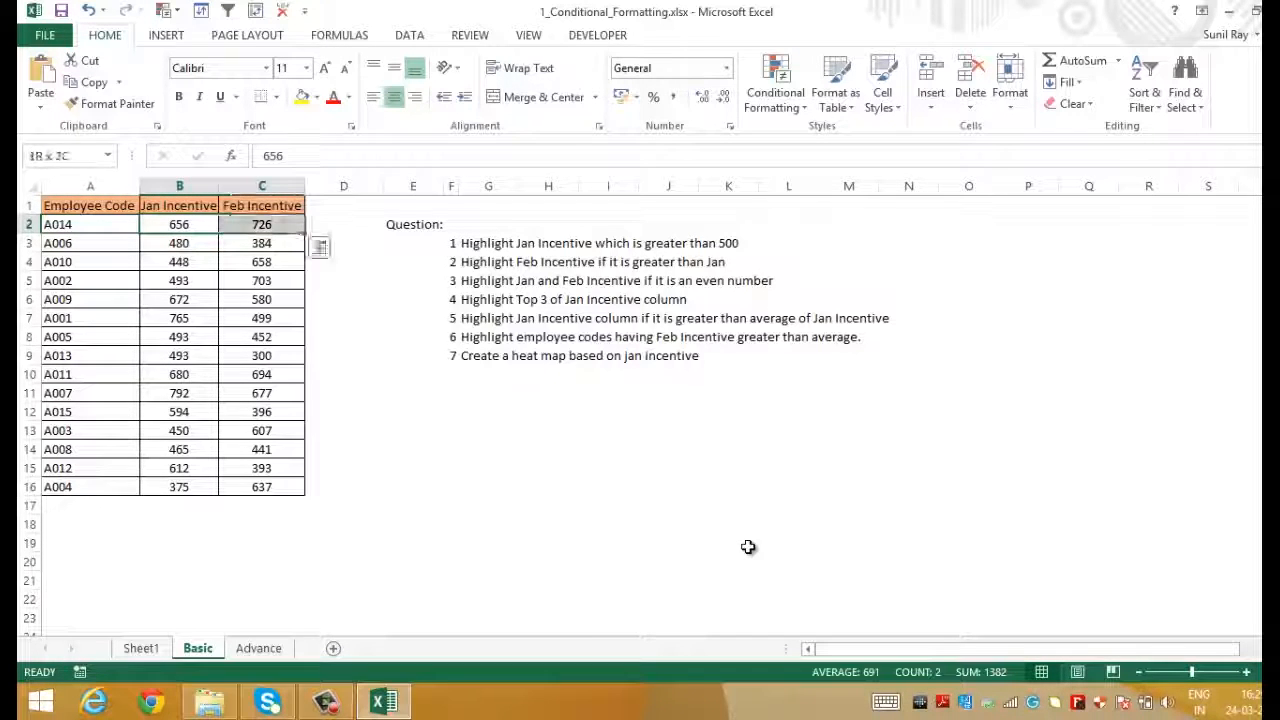
{"action": "key", "text": "ctrl+q"}
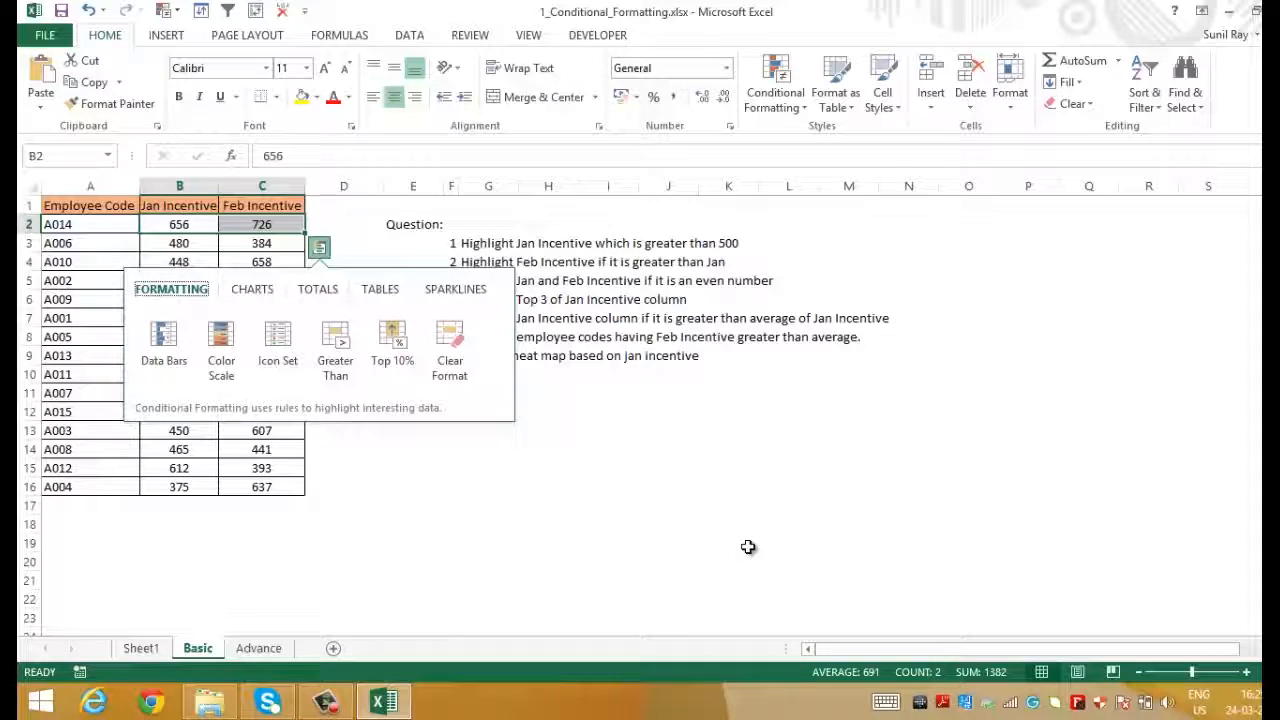
{"action": "key", "text": "ctrl+shift+Down"}
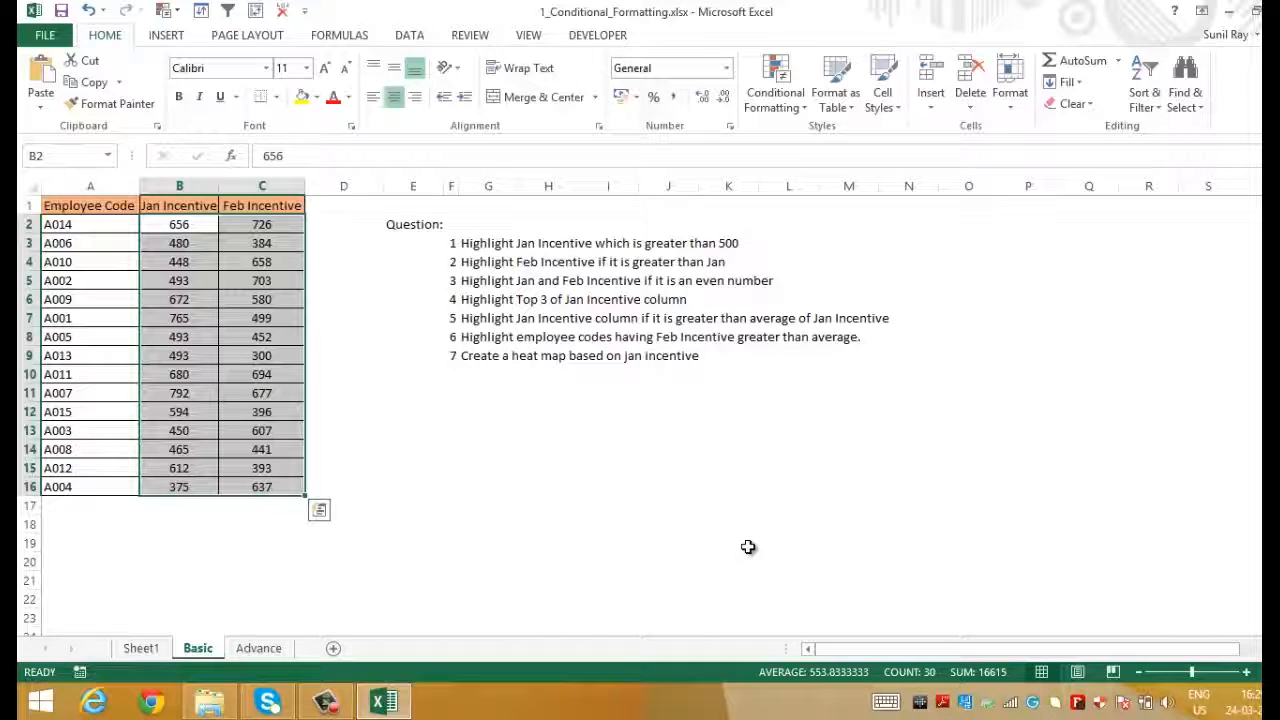
{"action": "left_click", "coordinate": [796, 106]}
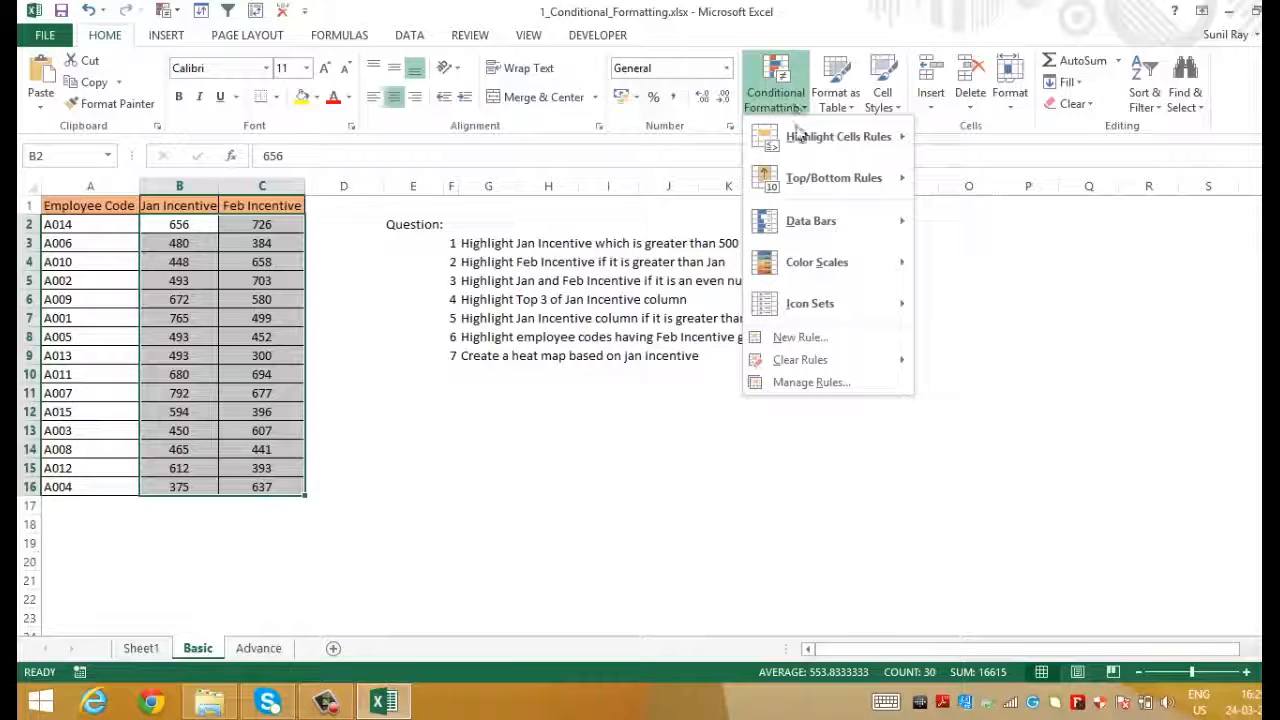
{"action": "left_click", "coordinate": [803, 340]}
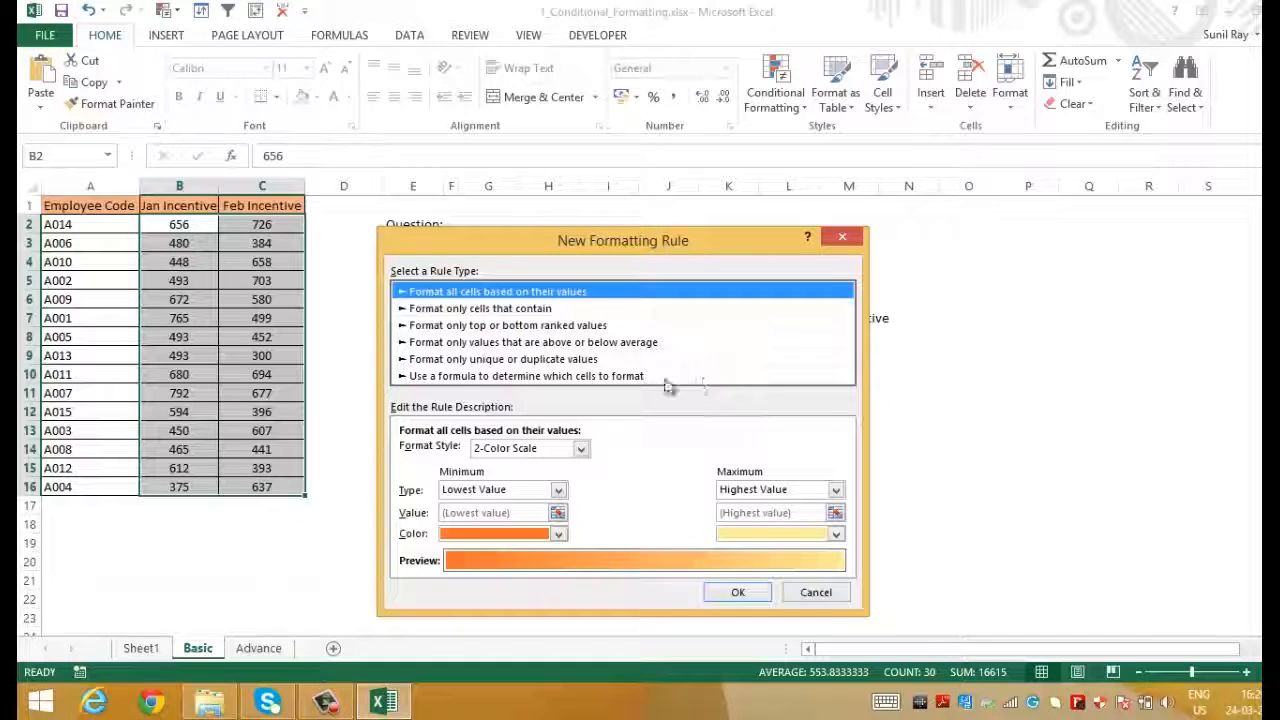
{"action": "left_click", "coordinate": [630, 376]}
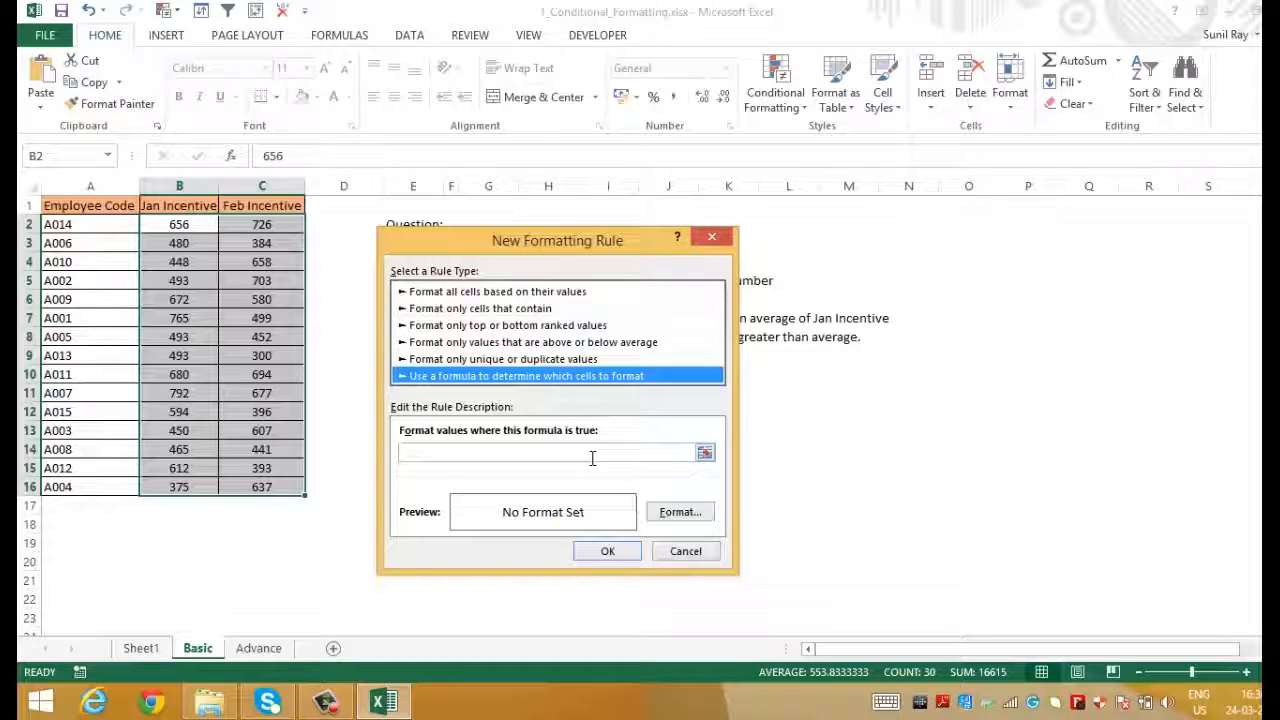
{"action": "left_click", "coordinate": [574, 454]}
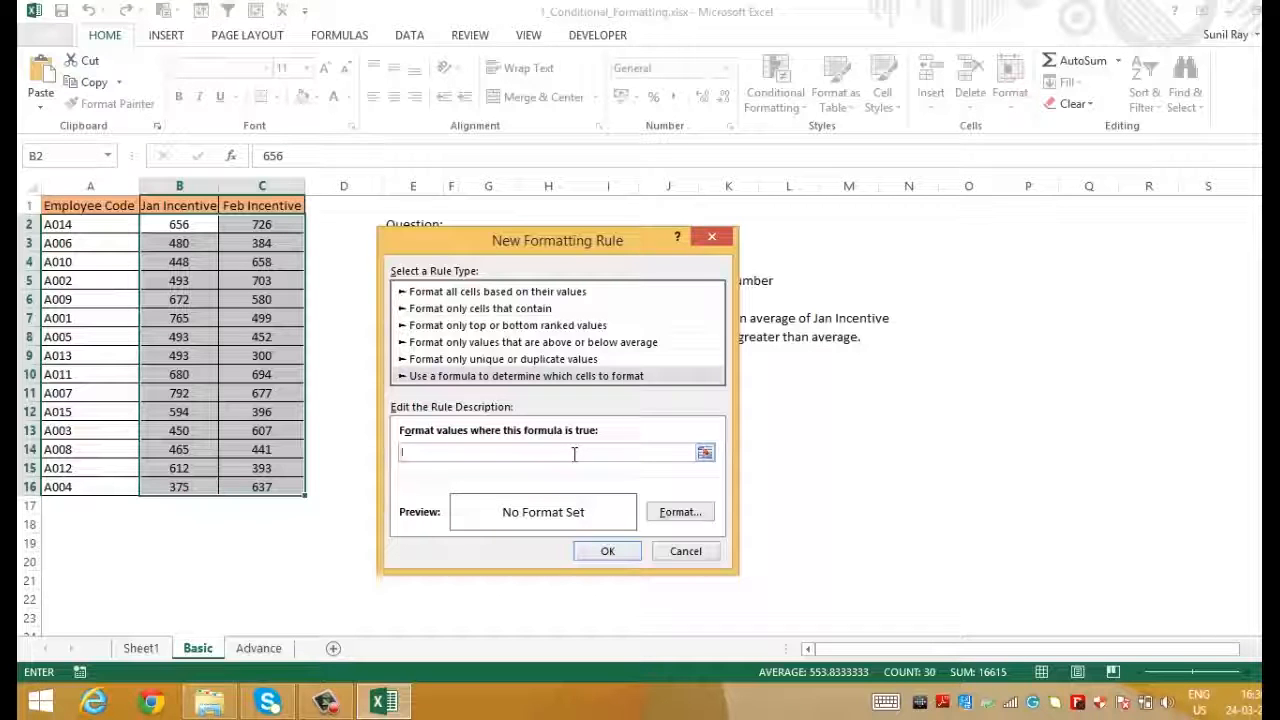
{"action": "type", "text": "=Mod(B2,2)=0"}
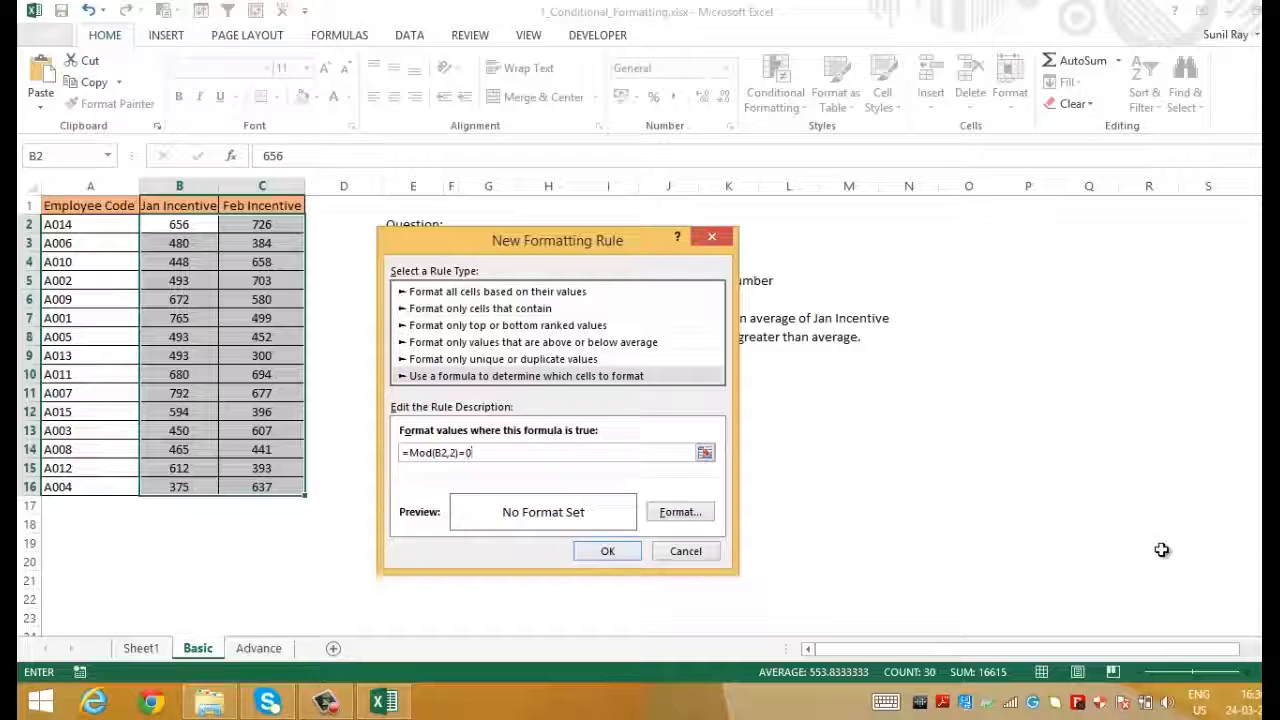
Step: Give the even-number rule a dark orange background fill and apply it to the Jan and Feb Incentive cells
{"action": "left_click", "coordinate": [680, 512]}
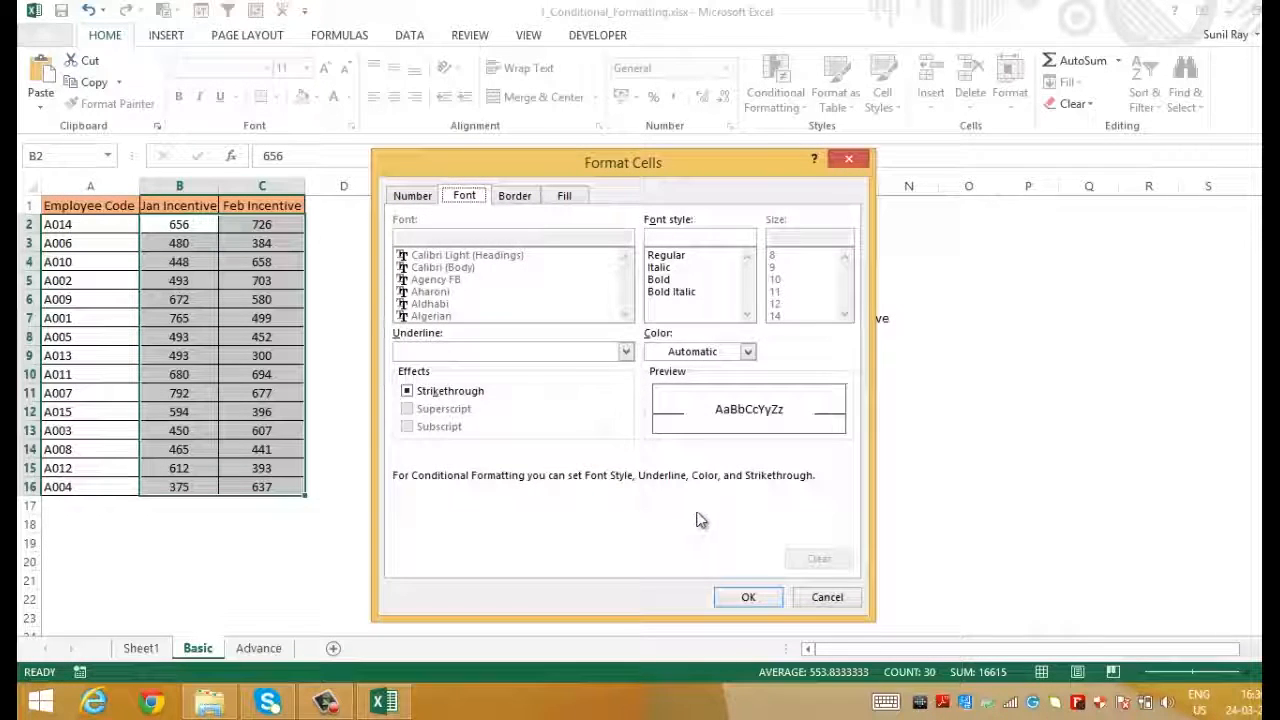
{"action": "left_click", "coordinate": [564, 195]}
{"action": "left_click", "coordinate": [494, 337]}
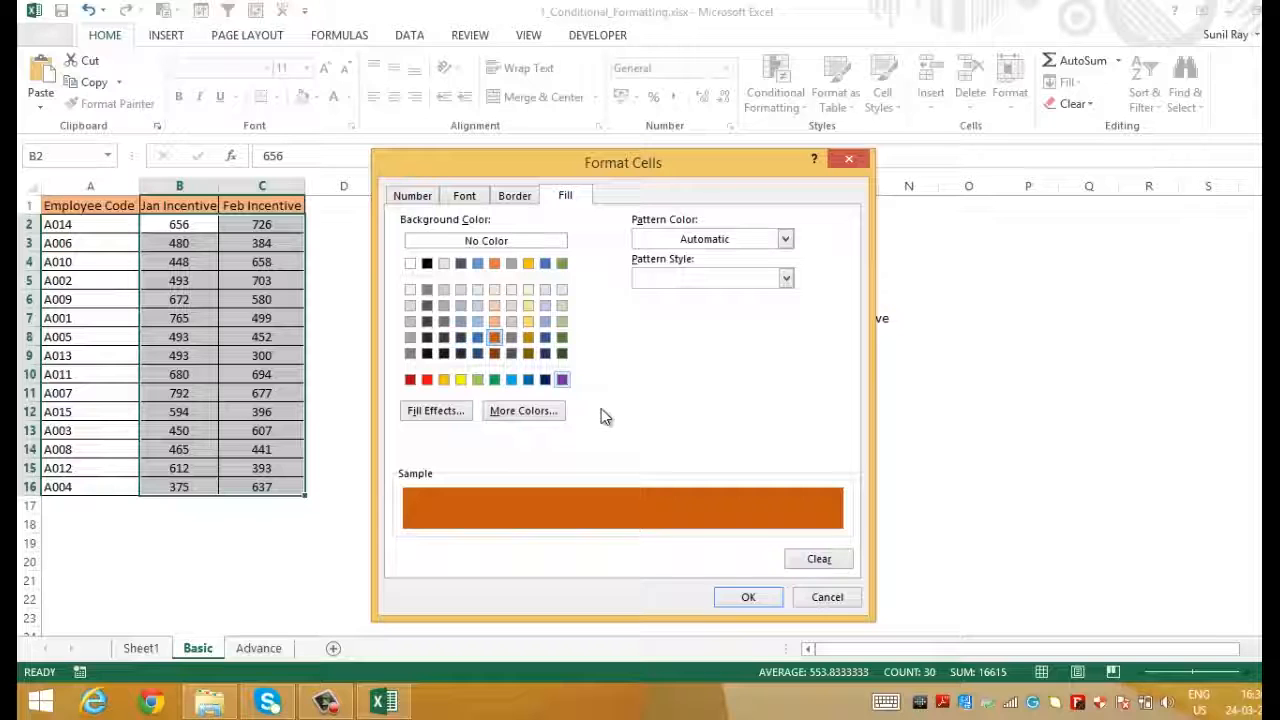
{"action": "left_click", "coordinate": [745, 597]}
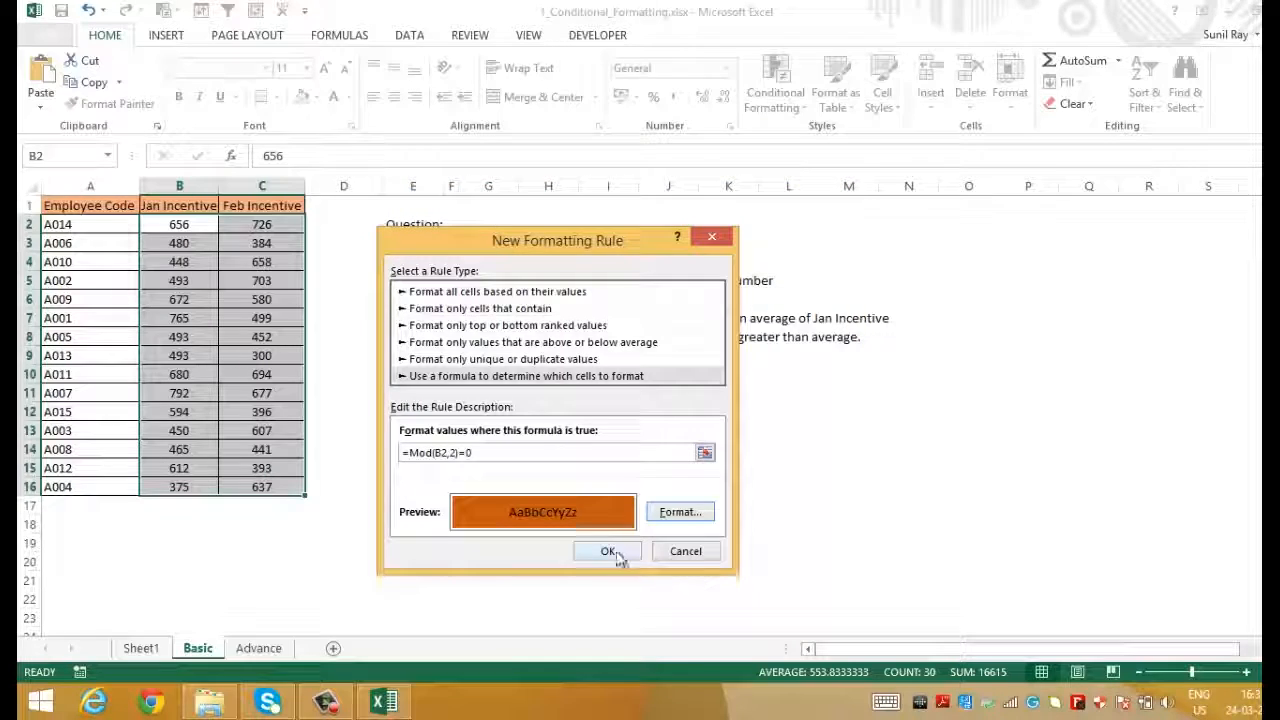
{"action": "left_click", "coordinate": [610, 549]}
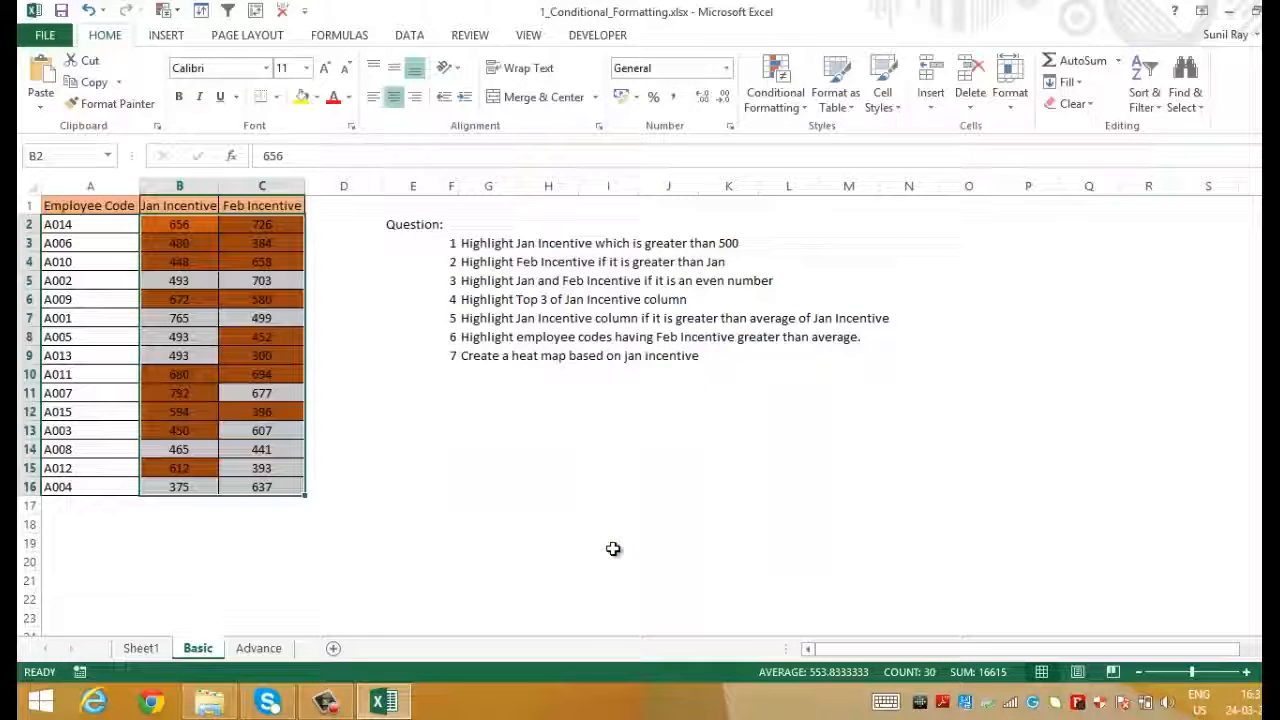